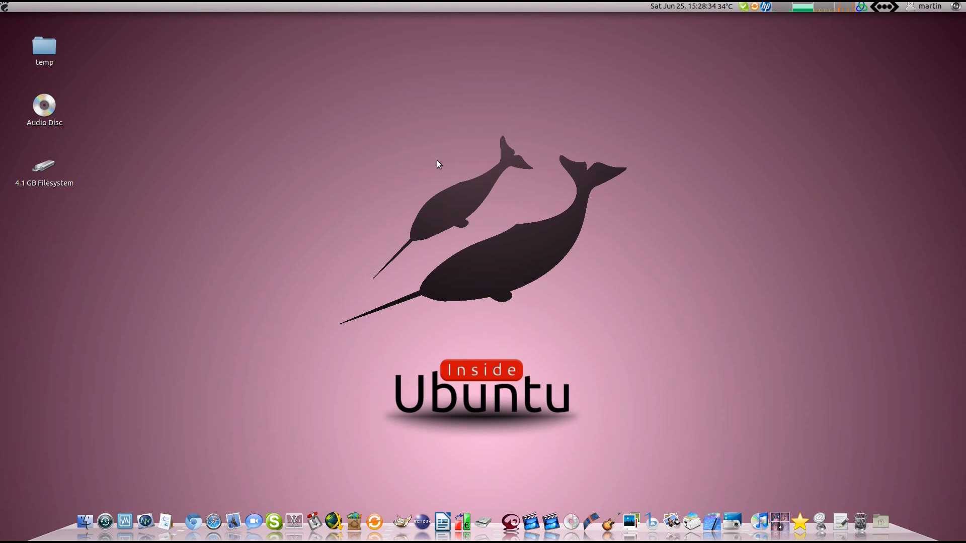
- Open a terminal window and try the left, right and expose mouse gestures on the desktop
{"action": "key", "text": "F12"}
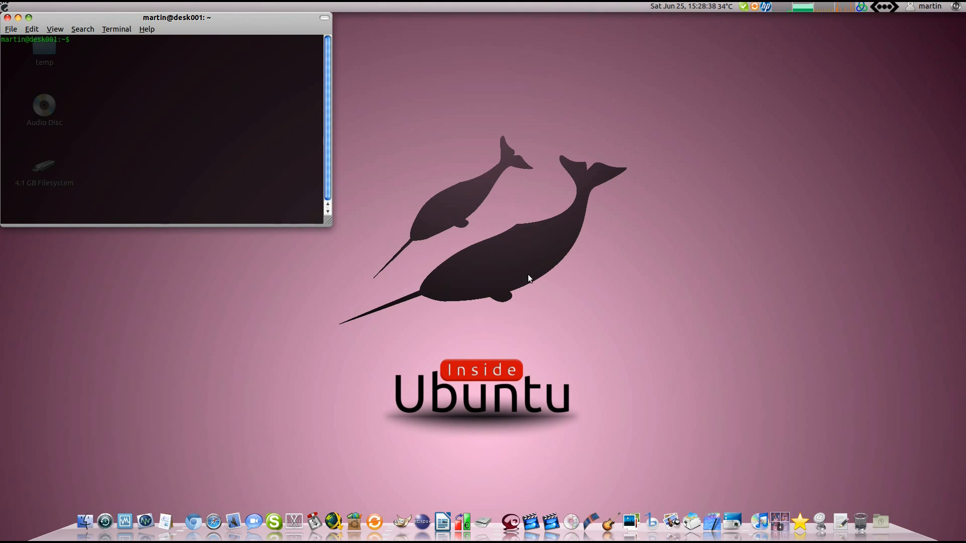
{"action": "left_click_drag", "start_coordinate": [533, 313], "coordinate": [378, 307]}
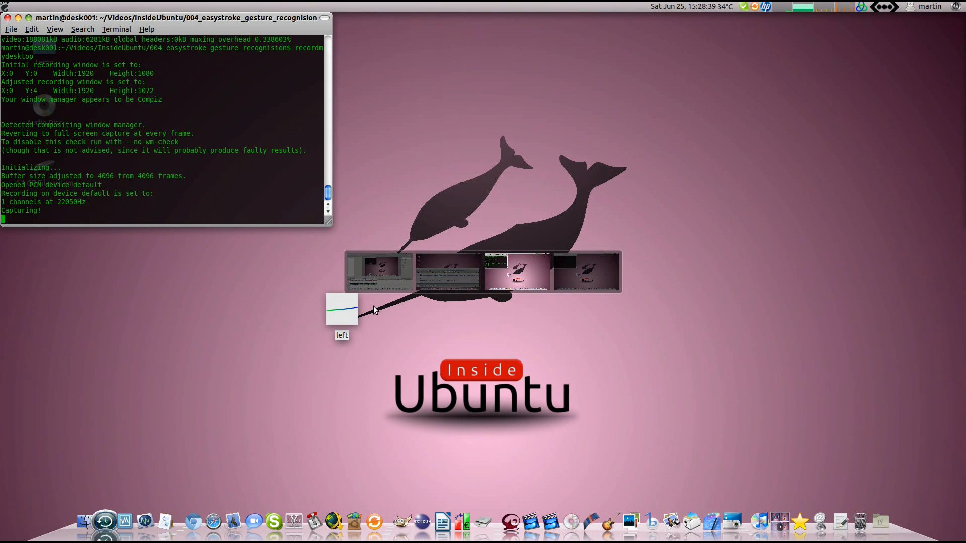
{"action": "left_click_drag", "start_coordinate": [296, 292], "coordinate": [486, 289]}
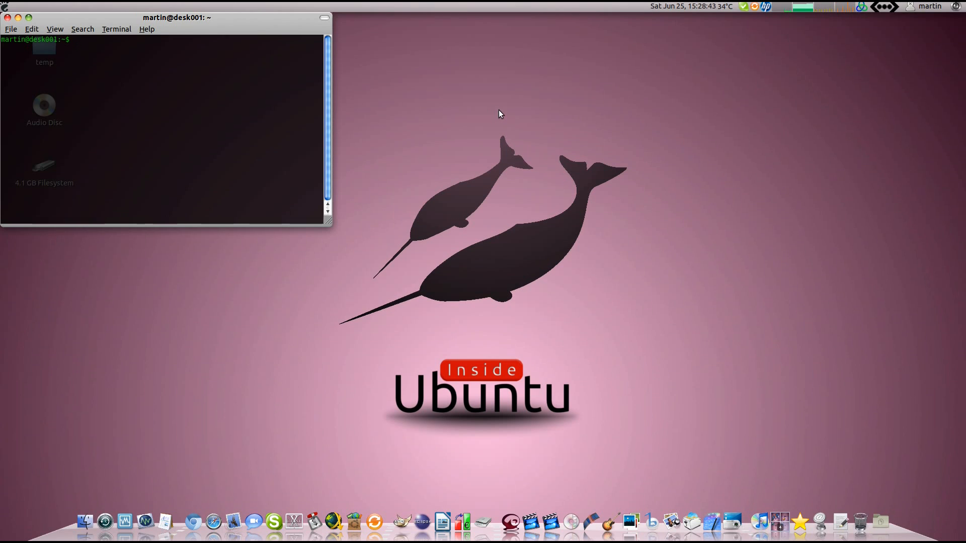
{"action": "left_click_drag", "start_coordinate": [514, 219], "coordinate": [501, 120]}
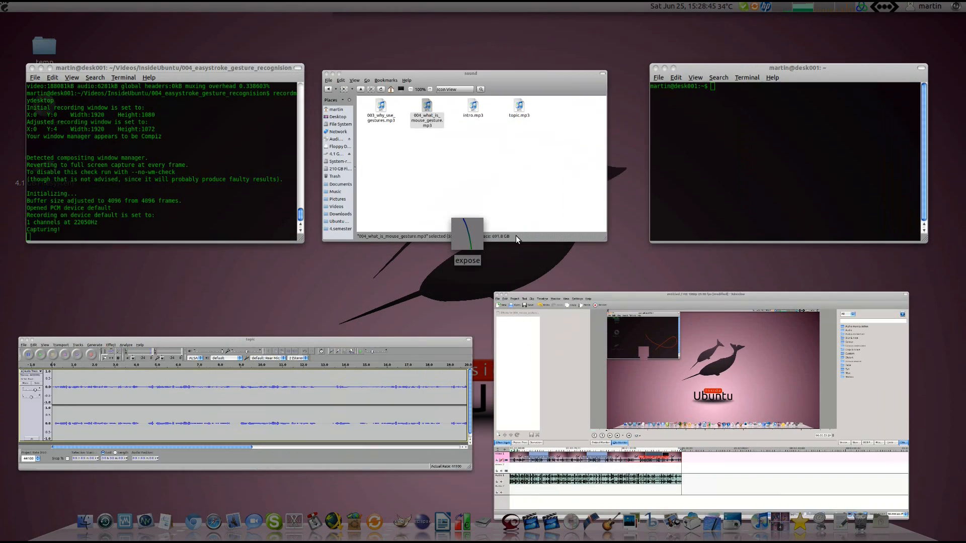
{"action": "mouse_move", "coordinate": [519, 231]}
{"action": "left_mouse_down"}
{"action": "mouse_move", "coordinate": [512, 146]}
{"action": "mouse_move", "coordinate": [506, 314]}
{"action": "mouse_move", "coordinate": [497, 251]}
{"action": "mouse_move", "coordinate": [497, 317]}
{"action": "left_mouse_up"}
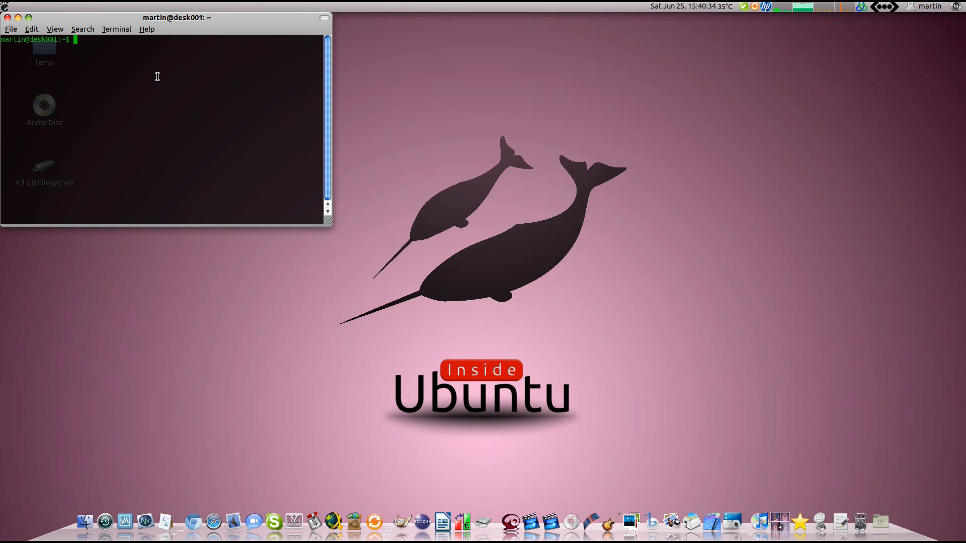
- Install easystroke from the terminal with sudo apt-get install easystroke, authorising it with the account password
{"action": "left_click_drag", "start_coordinate": [165, 20], "coordinate": [285, 103]}
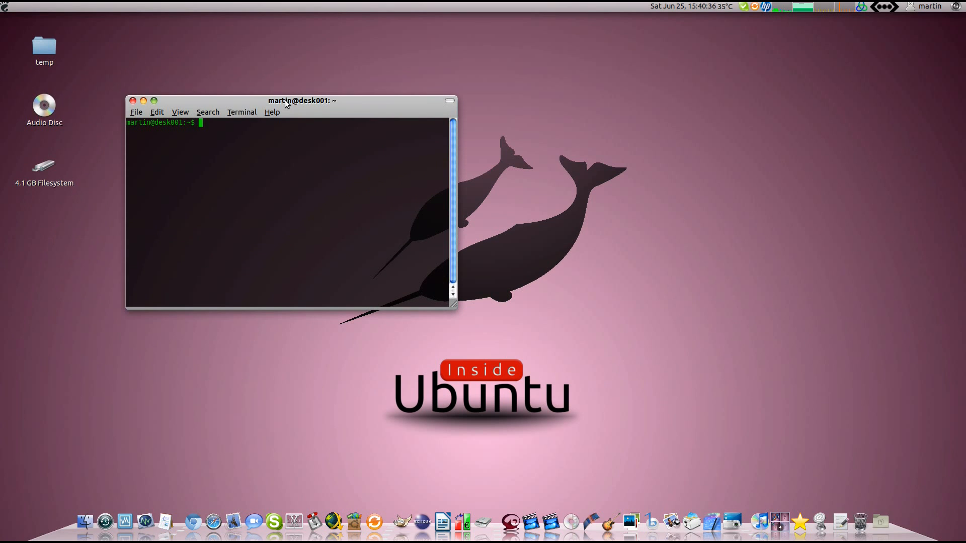
{"action": "type", "text": "sudo apt-get install easystroke"}
{"action": "key", "text": "Return"}
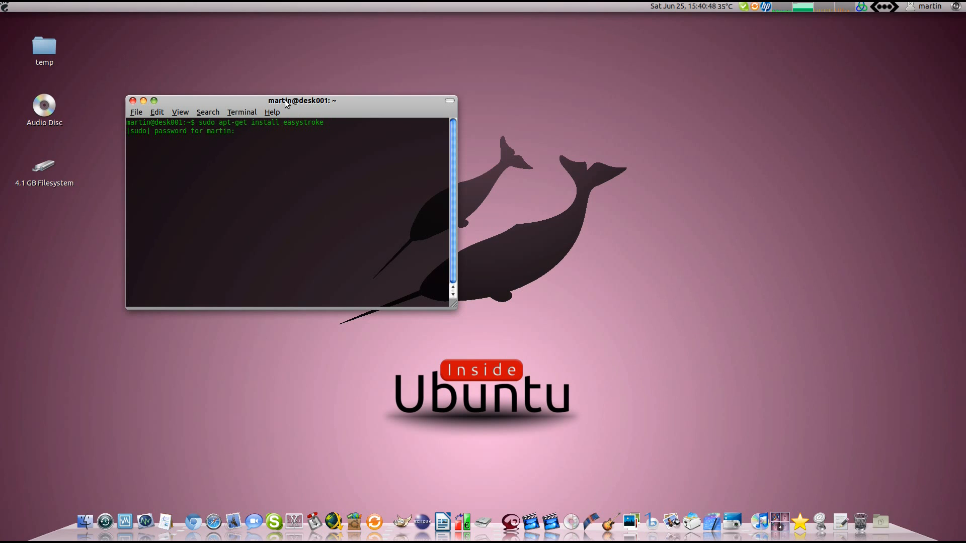
{"action": "key", "text": "Return"}
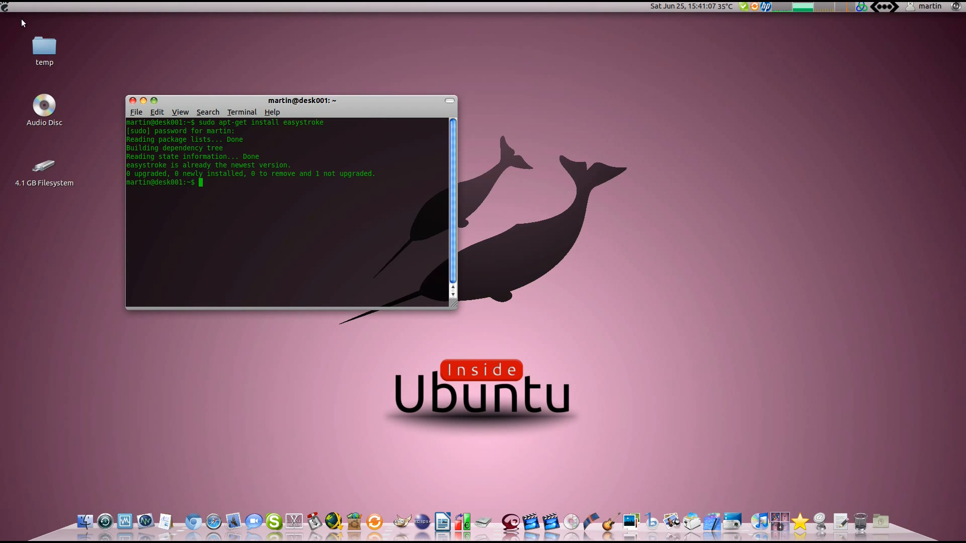
- Locate Easystroke Gesture Recognition among the Universal Access applications and launch it by running easystroke in the terminal
{"action": "left_click", "coordinate": [4, 9]}
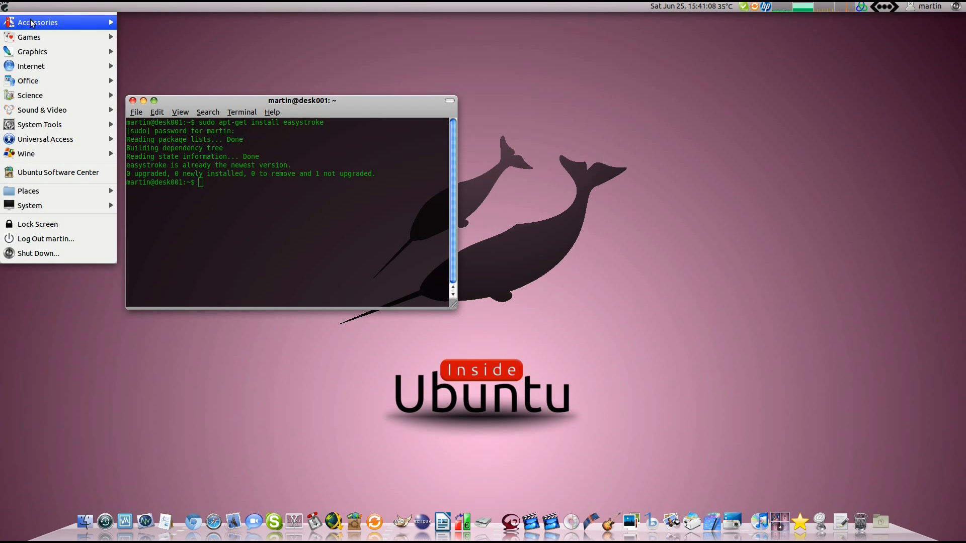
{"action": "mouse_move", "coordinate": [53, 140]}
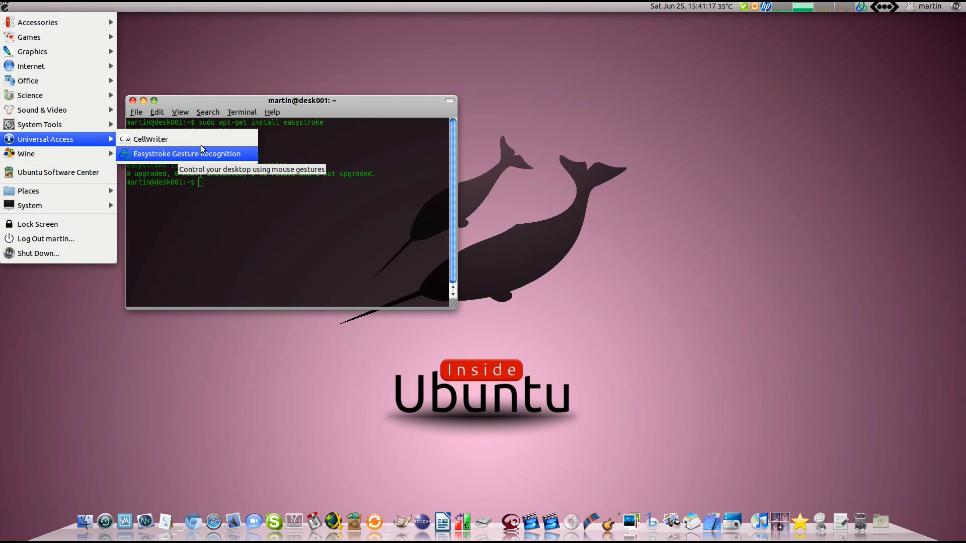
{"action": "left_click", "coordinate": [298, 103]}
{"action": "type", "text": "e"}
{"action": "type", "text": "asy"}
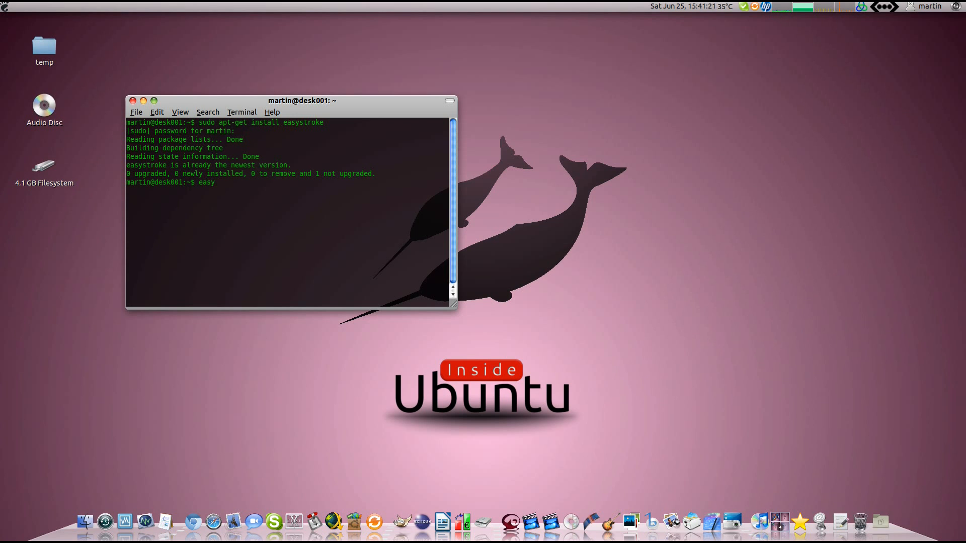
{"action": "type", "text": "stroke"}
{"action": "key", "text": "Return"}
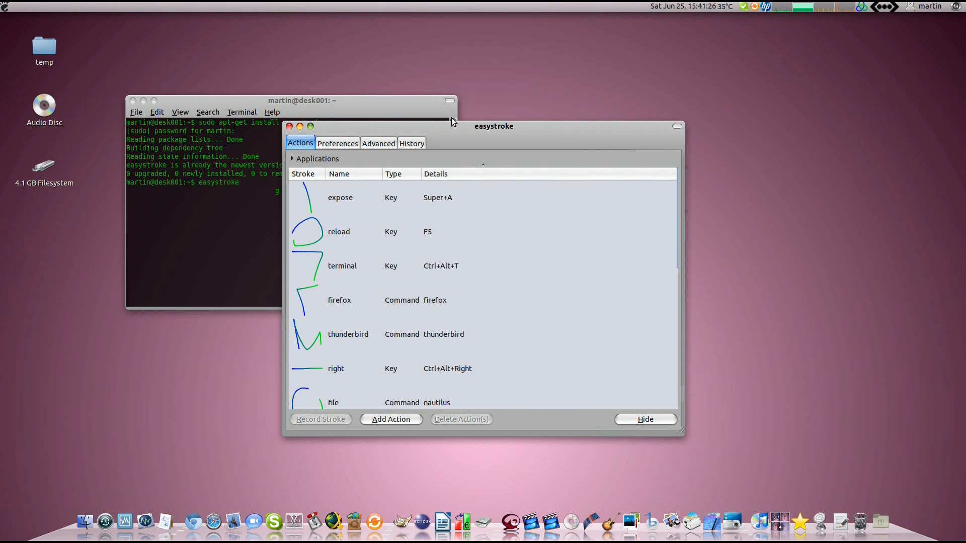
- Enter easystroke as the command in the Run Application dialog
{"action": "key", "text": "alt+F2"}
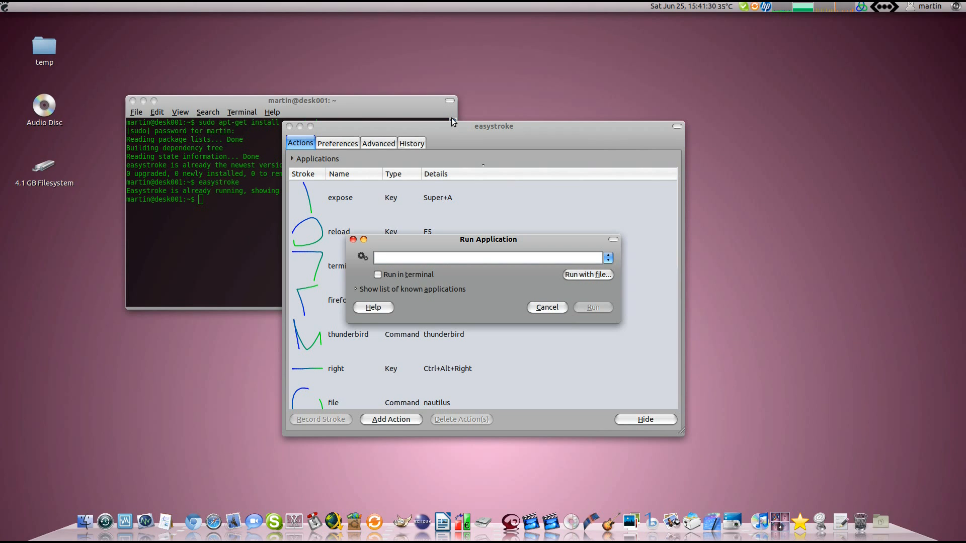
{"action": "type", "text": "easystrok"}
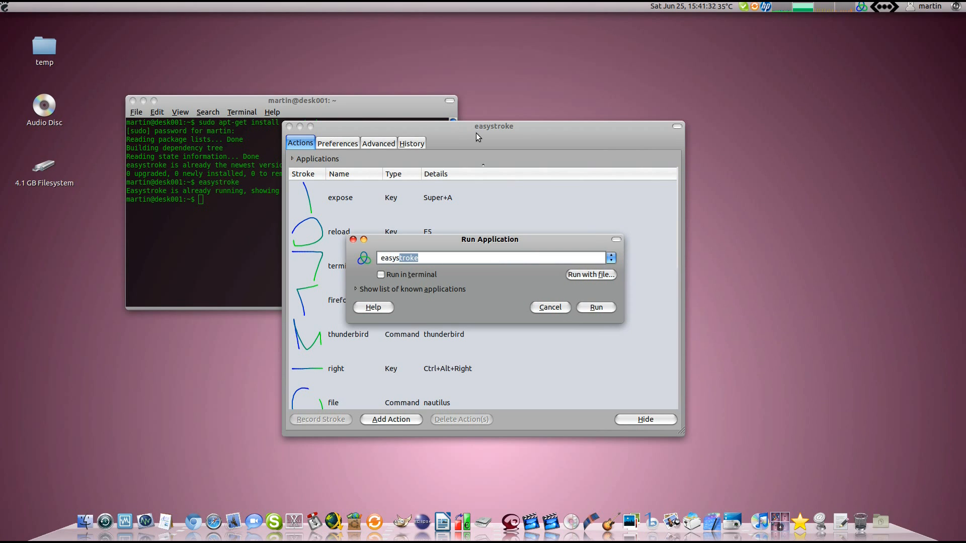
{"action": "type", "text": "e"}
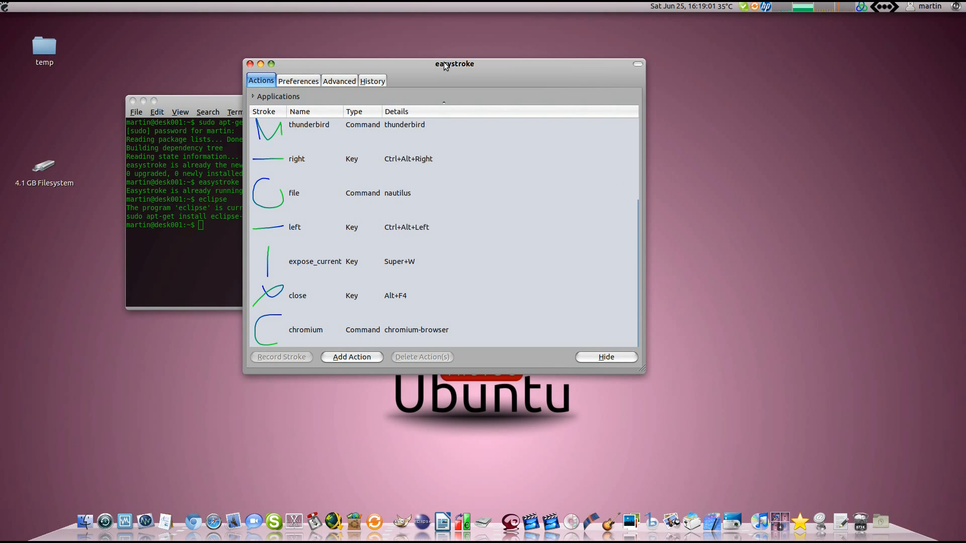
- Add an action named gedit of type Command that runs gedit
{"action": "left_click_drag", "start_coordinate": [444, 63], "coordinate": [460, 61]}
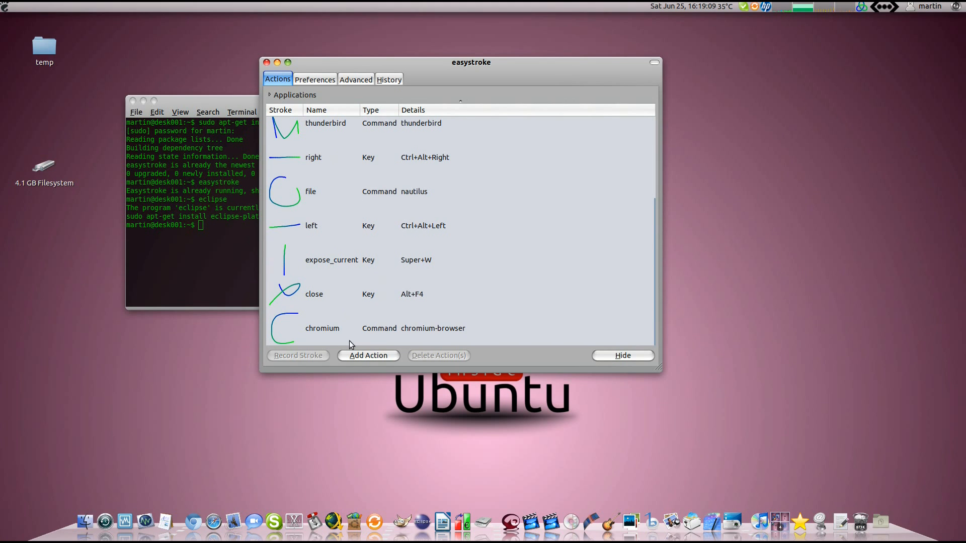
{"action": "left_click", "coordinate": [367, 356]}
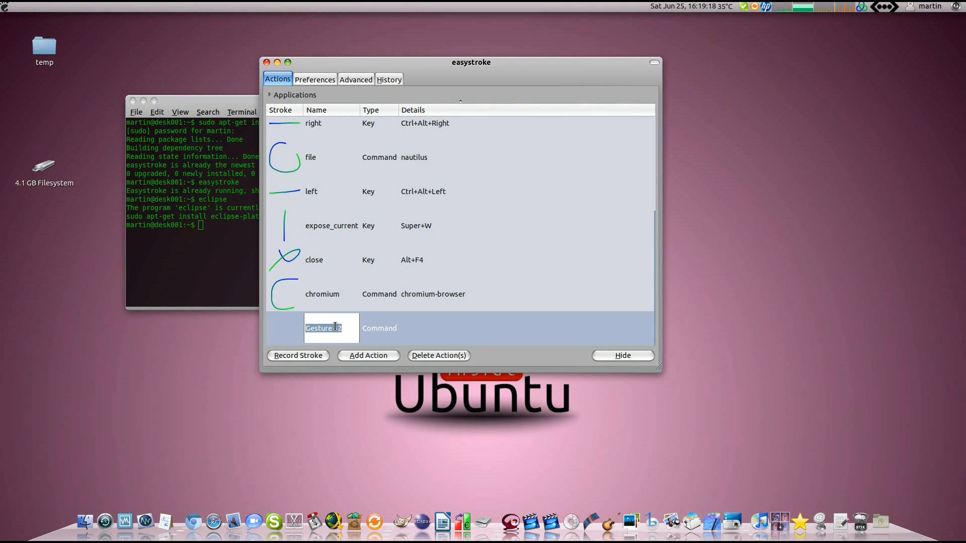
{"action": "type", "text": "gedit"}
{"action": "key", "text": "Return"}
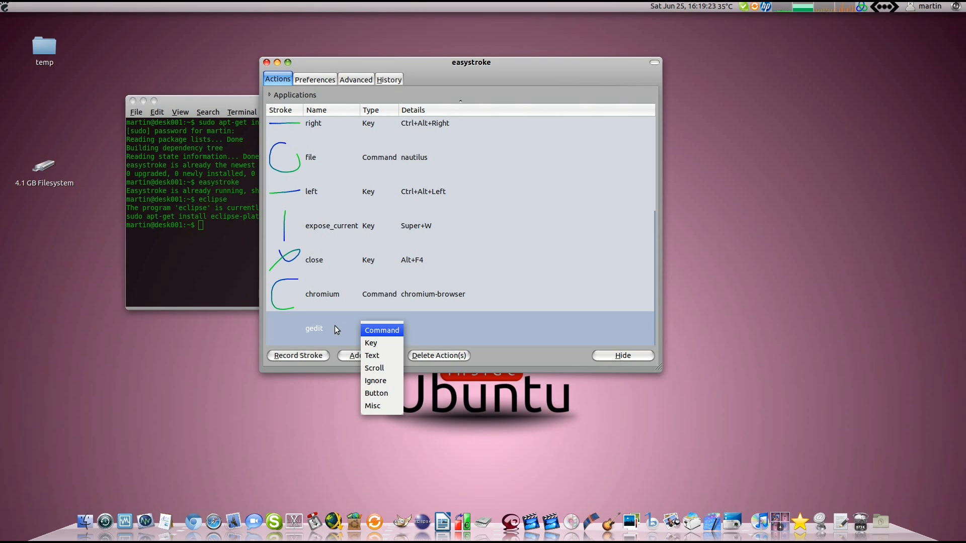
{"action": "key", "text": "Return"}
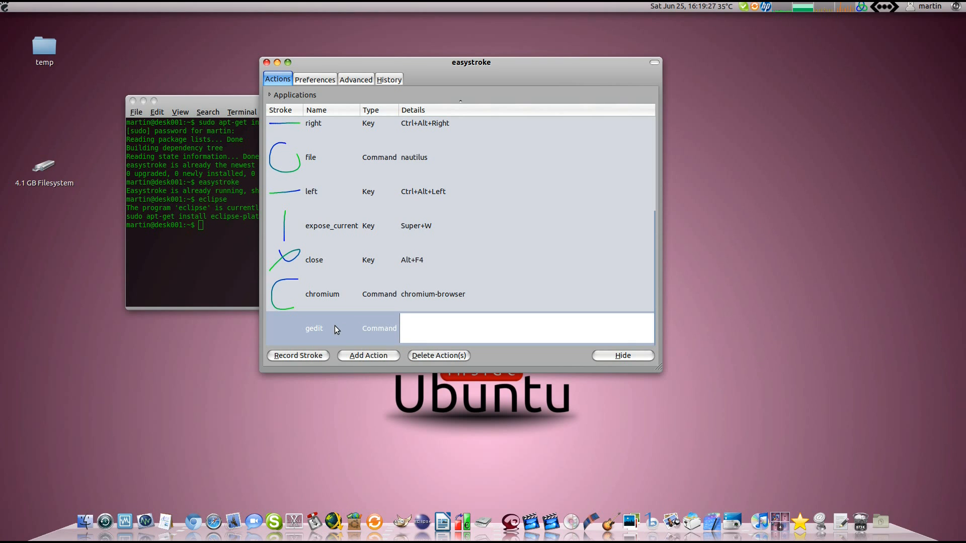
{"action": "type", "text": "gedit"}
{"action": "key", "text": "Return"}
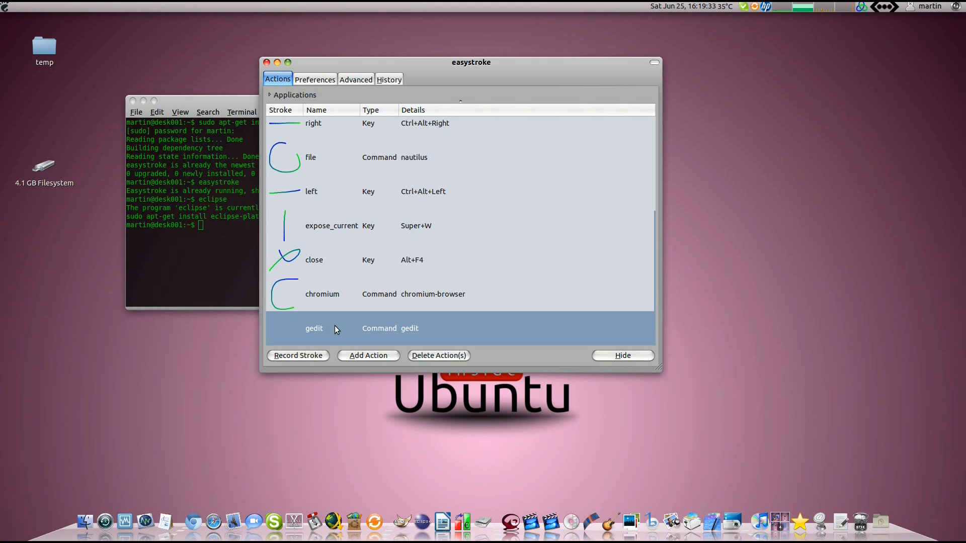
- Record a g-shaped stroke for the gedit action and test it by opening gedit with the gesture, closing gedit again
{"action": "left_click", "coordinate": [305, 356]}
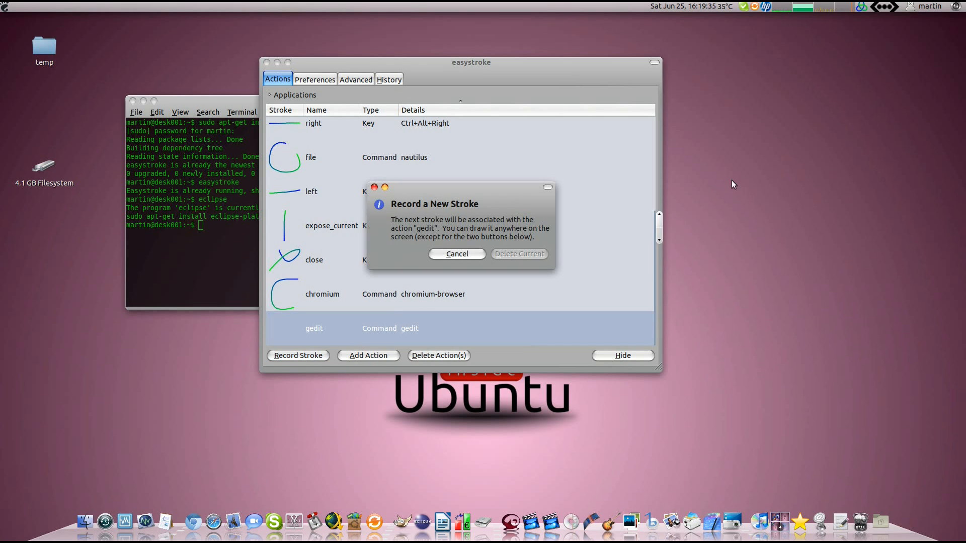
{"action": "left_click_drag", "start_coordinate": [801, 84], "coordinate": [853, 159]}
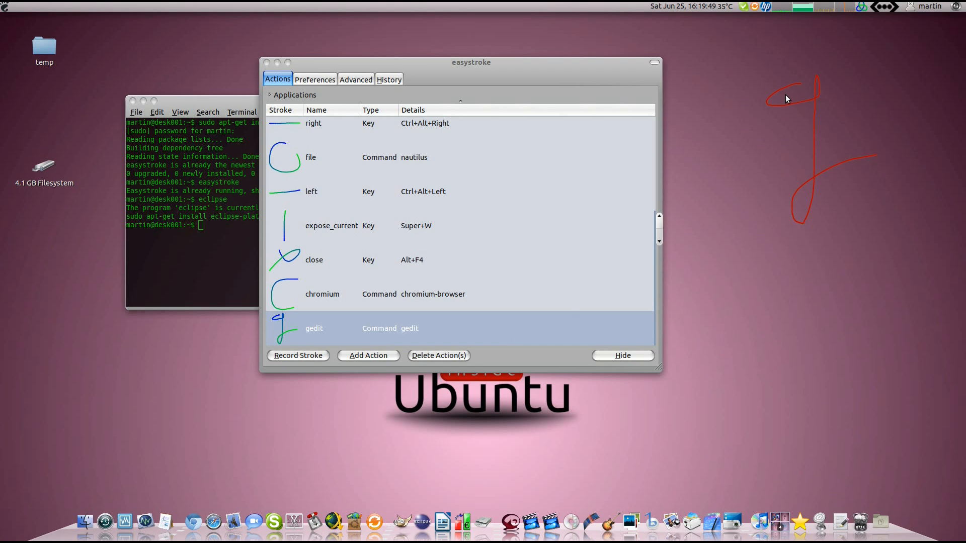
{"action": "mouse_move", "coordinate": [798, 77]}
{"action": "left_mouse_down"}
{"action": "mouse_move", "coordinate": [741, 201]}
{"action": "mouse_move", "coordinate": [807, 158]}
{"action": "left_mouse_up"}
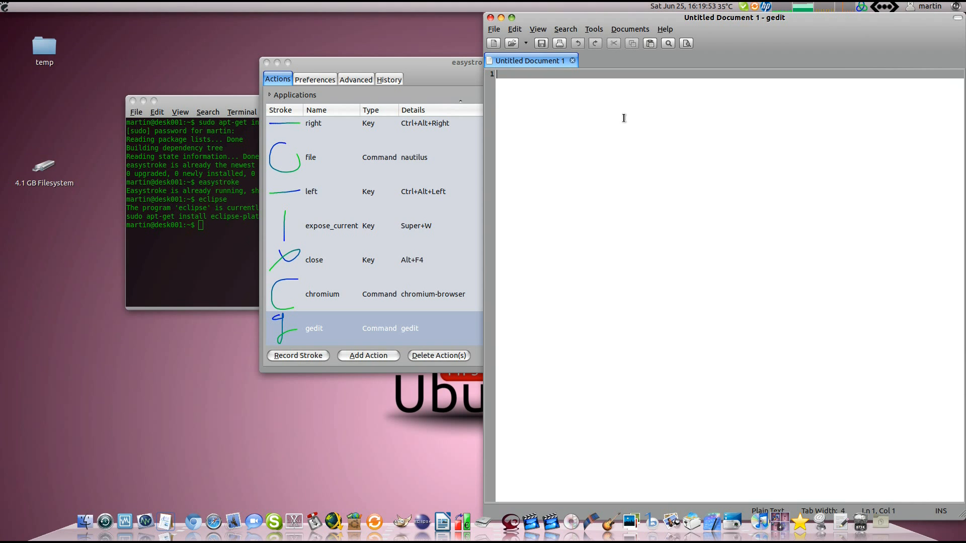
{"action": "left_click", "coordinate": [491, 19]}
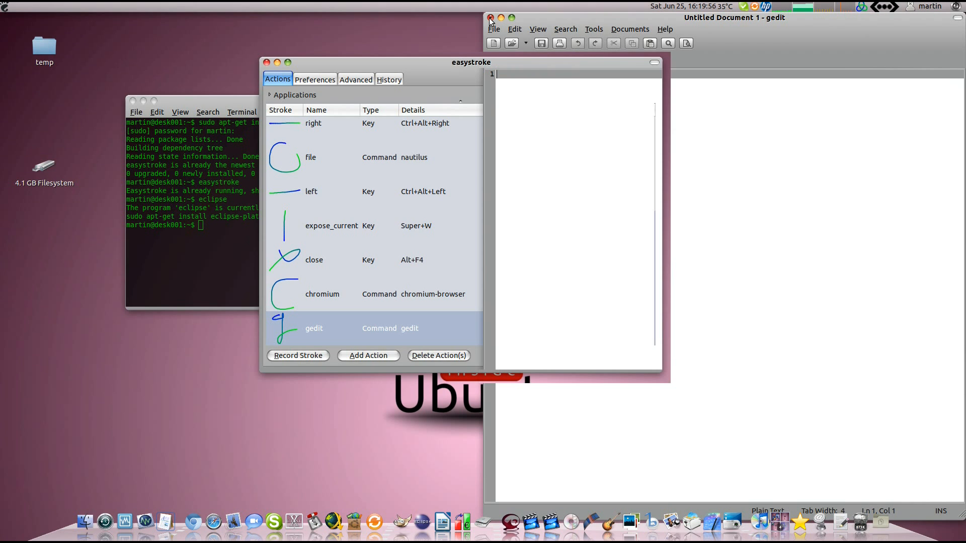
- Add an action named email of type Text that outputs a sample e-mail address
{"action": "left_click_drag", "start_coordinate": [437, 66], "coordinate": [448, 60]}
{"action": "left_click", "coordinate": [371, 350]}
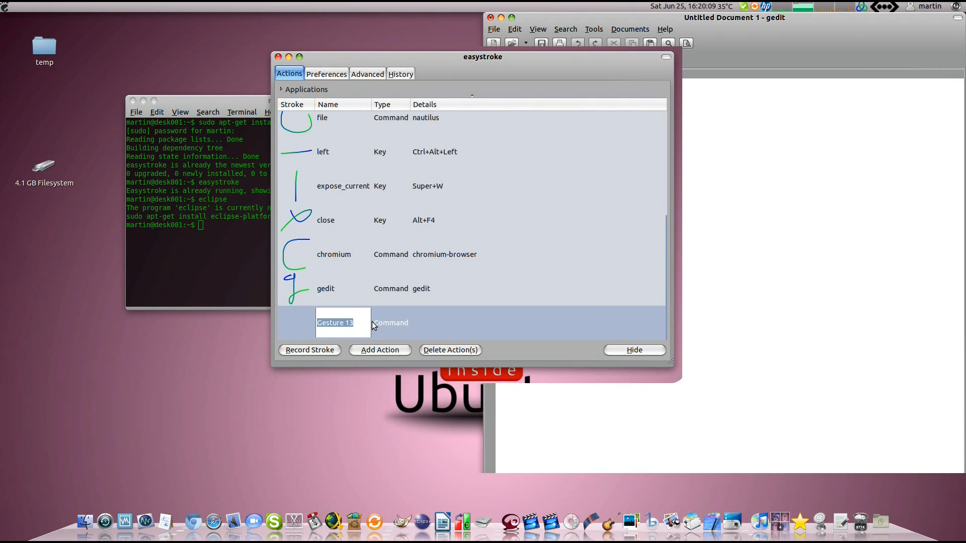
{"action": "type", "text": "email"}
{"action": "left_click", "coordinate": [373, 322]}
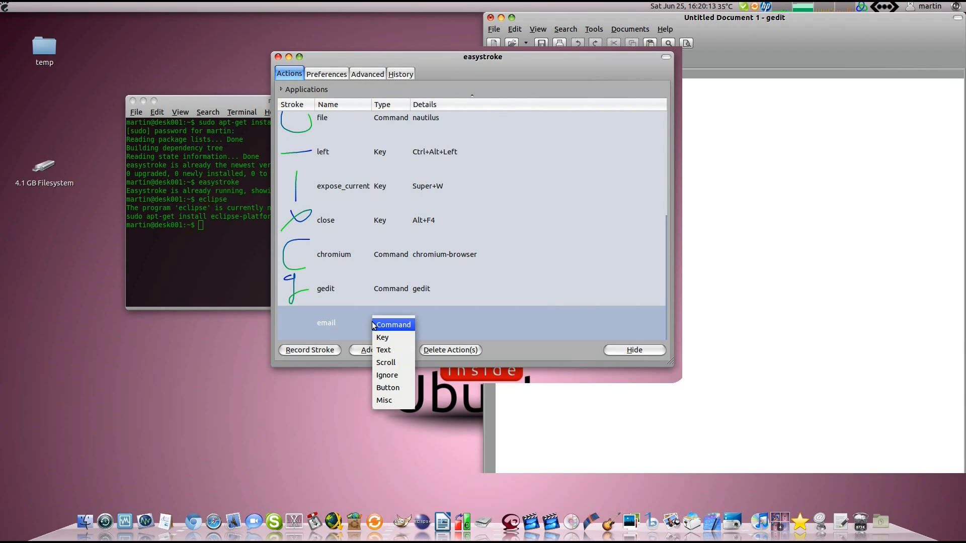
{"action": "left_click", "coordinate": [383, 350]}
{"action": "type", "text": "som"}
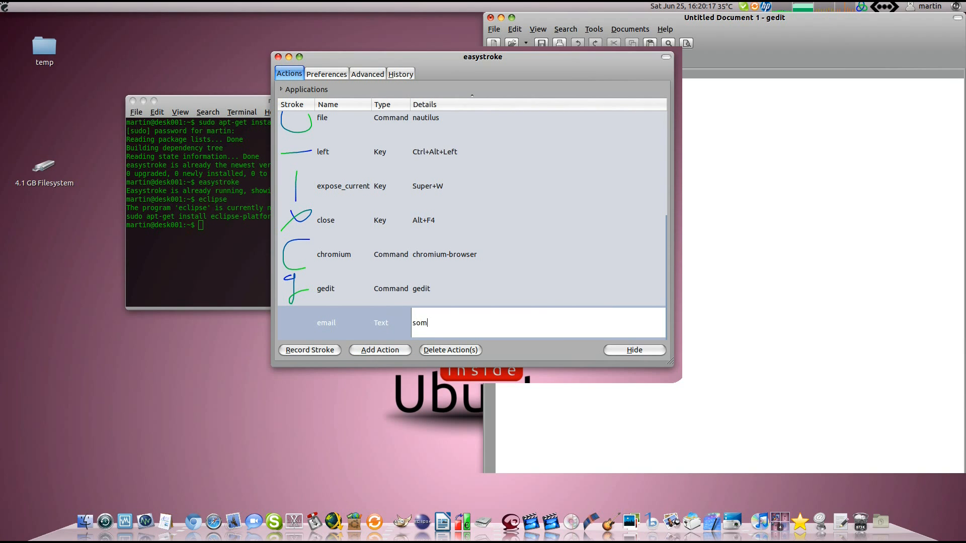
{"action": "type", "text": "eone@example.org"}
{"action": "key", "text": "Return"}
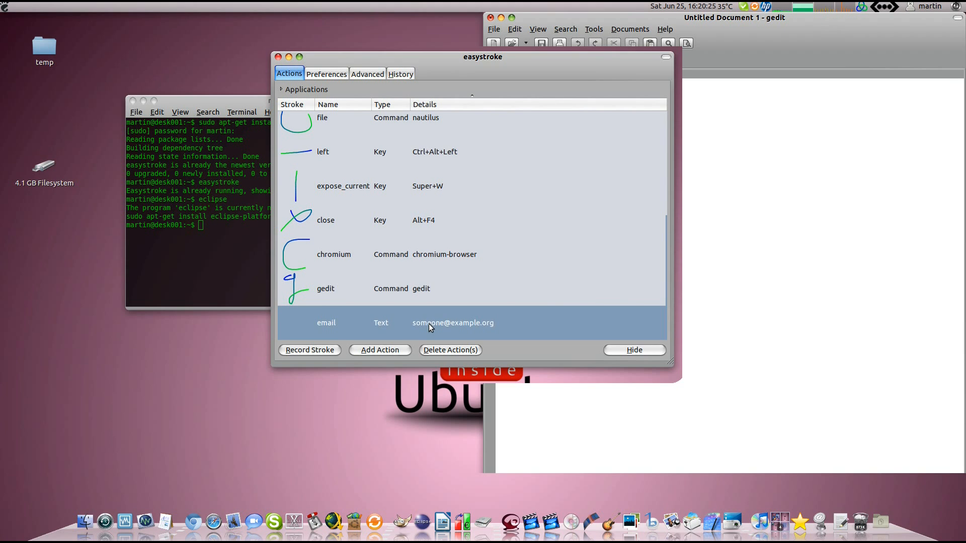
- Record an e-shaped stroke for the email action and test it in a gedit document opened by gesture
{"action": "left_click", "coordinate": [312, 351]}
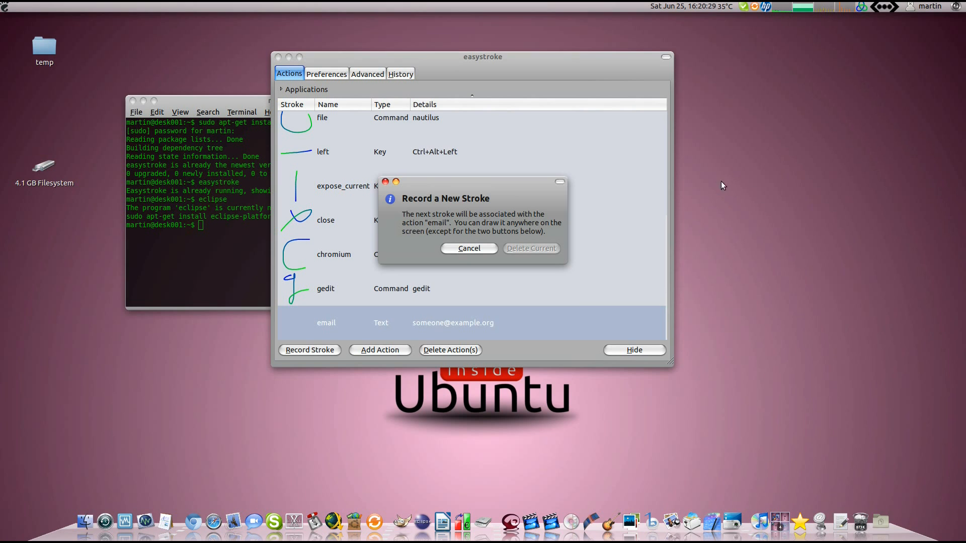
{"action": "mouse_move", "coordinate": [732, 161]}
{"action": "left_mouse_down"}
{"action": "mouse_move", "coordinate": [779, 150]}
{"action": "mouse_move", "coordinate": [811, 176]}
{"action": "left_mouse_up"}
{"action": "left_click_drag", "start_coordinate": [757, 155], "coordinate": [744, 317]}
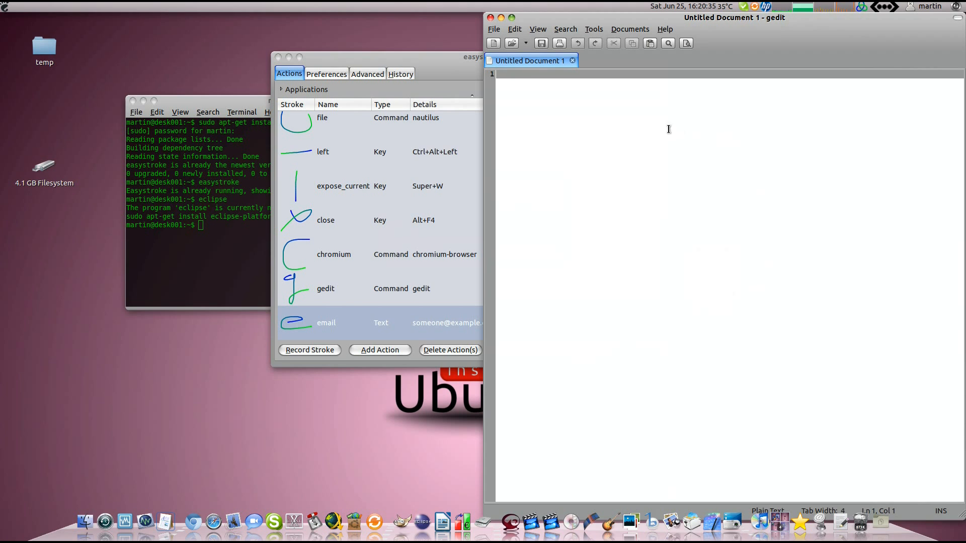
{"action": "left_click_drag", "start_coordinate": [630, 134], "coordinate": [702, 162]}
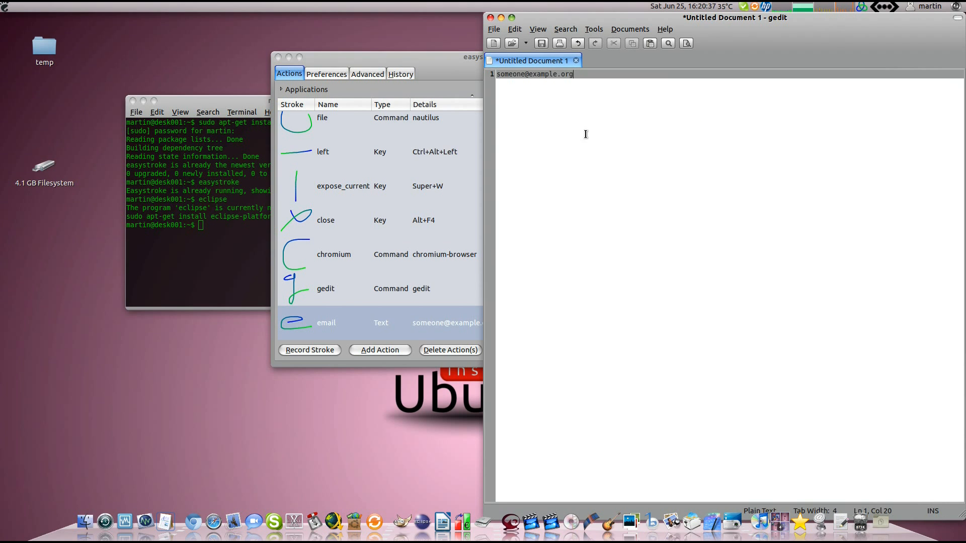
- Select the inserted e-mail text in gedit and close the document without saving
{"action": "mouse_move", "coordinate": [497, 74]}
{"action": "left_mouse_down"}
{"action": "mouse_move", "coordinate": [573, 74]}
{"action": "mouse_move", "coordinate": [496, 75]}
{"action": "left_mouse_up"}
{"action": "left_click", "coordinate": [592, 77]}
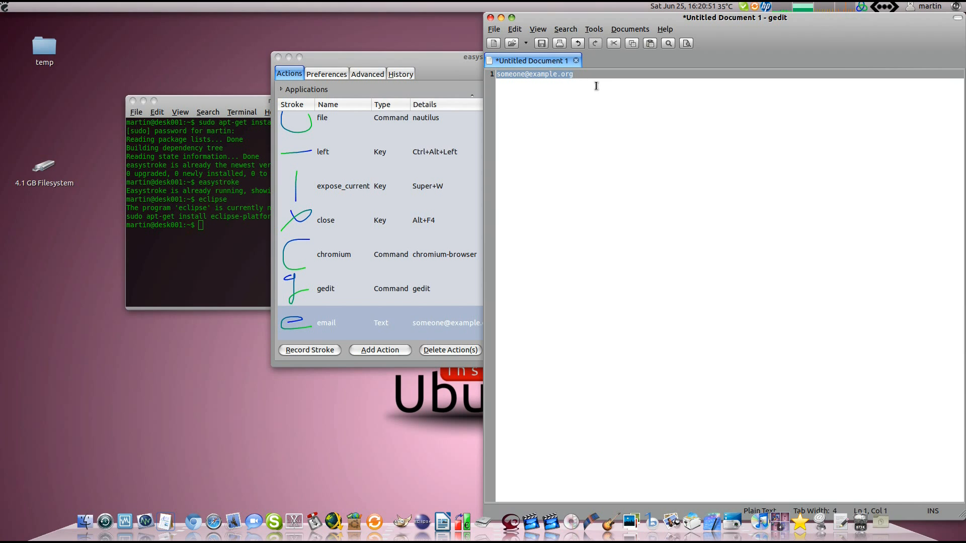
{"action": "left_click", "coordinate": [490, 19]}
{"action": "left_click", "coordinate": [648, 319]}
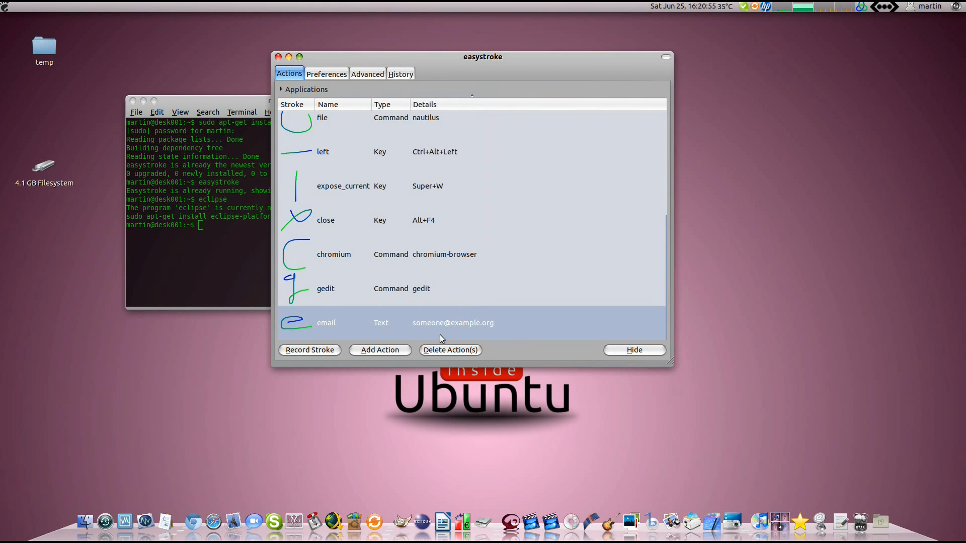
- Add an action named run of type Key with the key combination Alt+F2
{"action": "left_click", "coordinate": [375, 352]}
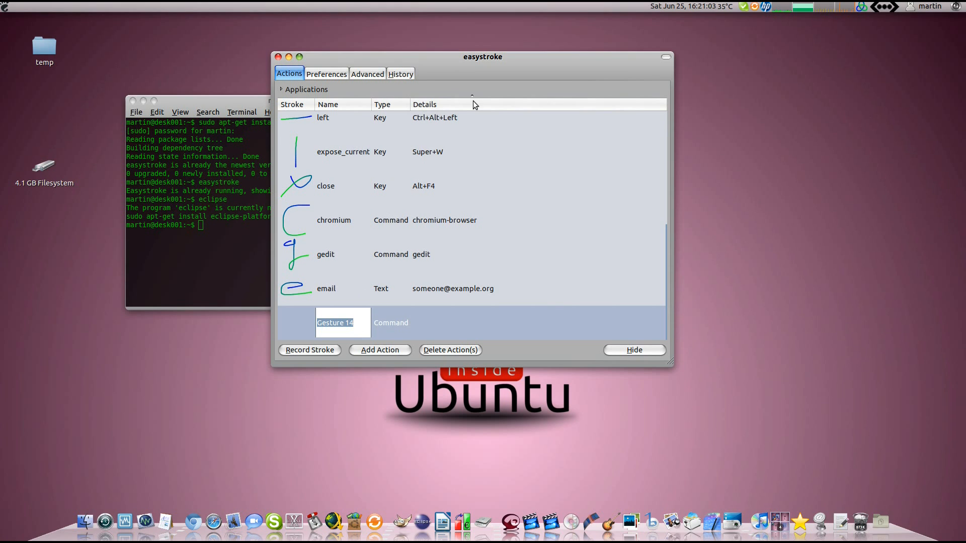
{"action": "left_click_drag", "start_coordinate": [485, 59], "coordinate": [484, 55]}
{"action": "left_click", "coordinate": [329, 322]}
{"action": "type", "text": "run"}
{"action": "key", "text": "Return"}
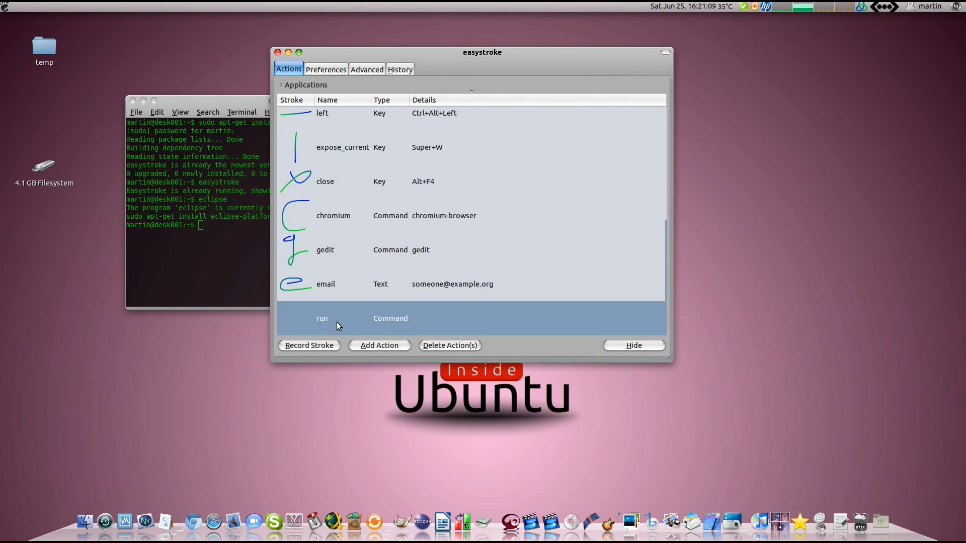
{"action": "left_click", "coordinate": [390, 318]}
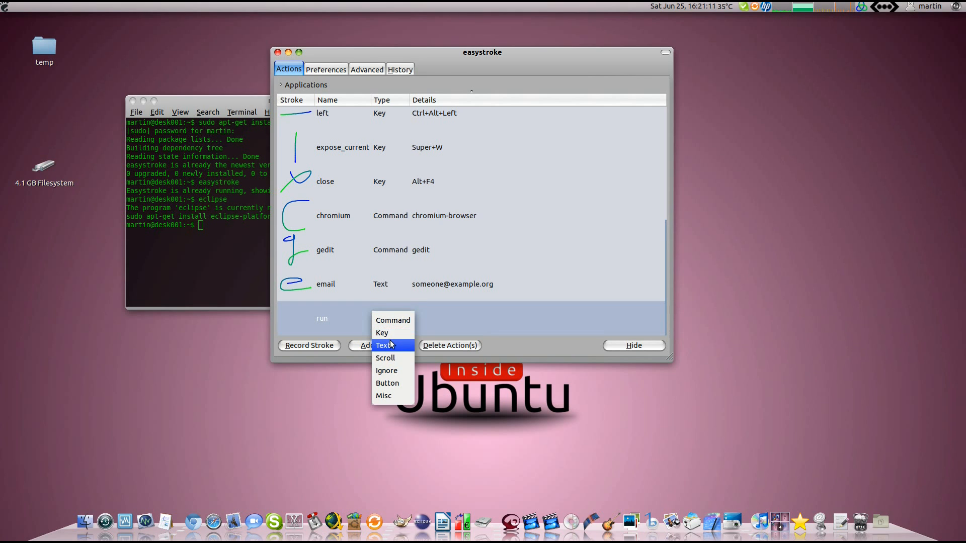
{"action": "left_click", "coordinate": [388, 334]}
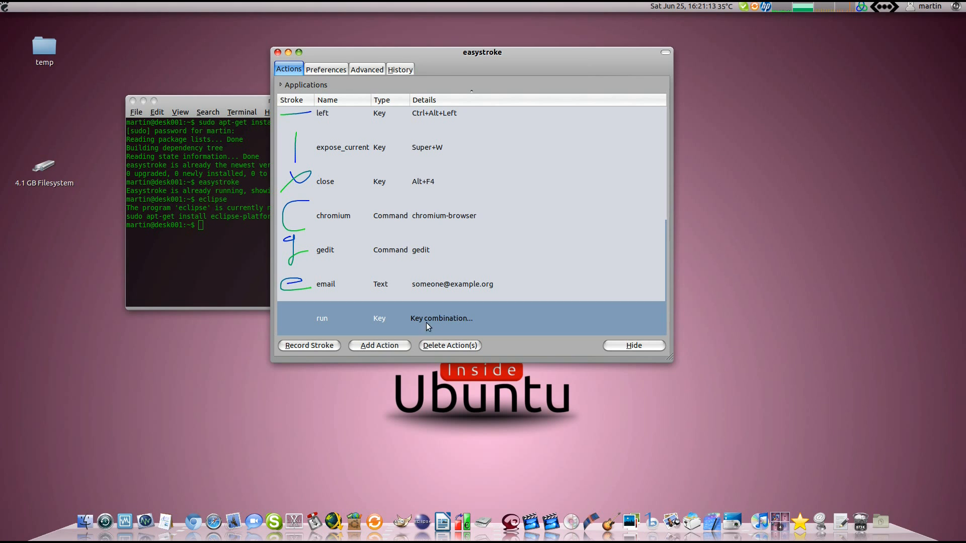
{"action": "key", "text": "alt+F2"}
- Record an R-shaped stroke for the run action and test it by opening the Run Application dialog with the gesture, closing the dialog again
{"action": "left_click", "coordinate": [310, 345]}
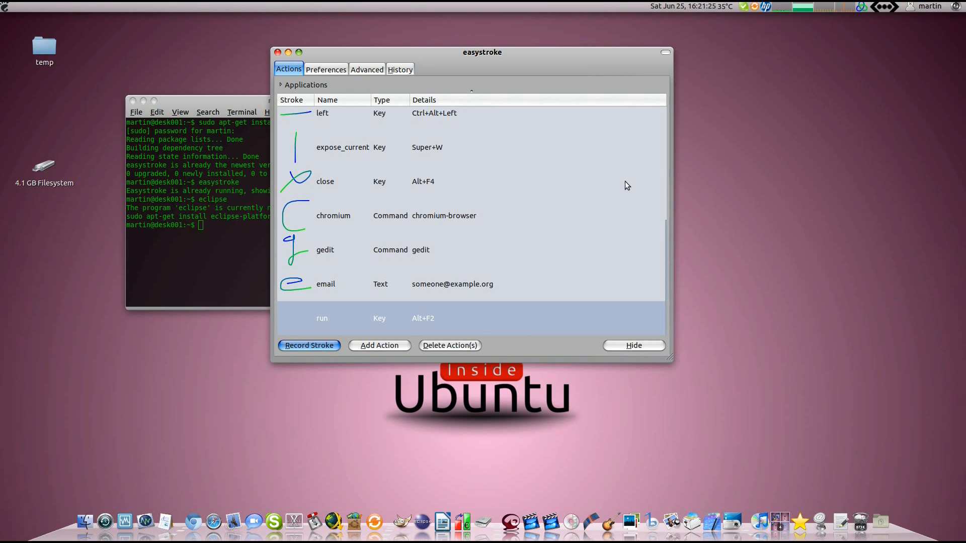
{"action": "mouse_move", "coordinate": [756, 139]}
{"action": "left_mouse_down"}
{"action": "mouse_move", "coordinate": [753, 194]}
{"action": "mouse_move", "coordinate": [789, 165]}
{"action": "mouse_move", "coordinate": [844, 187]}
{"action": "left_mouse_up"}
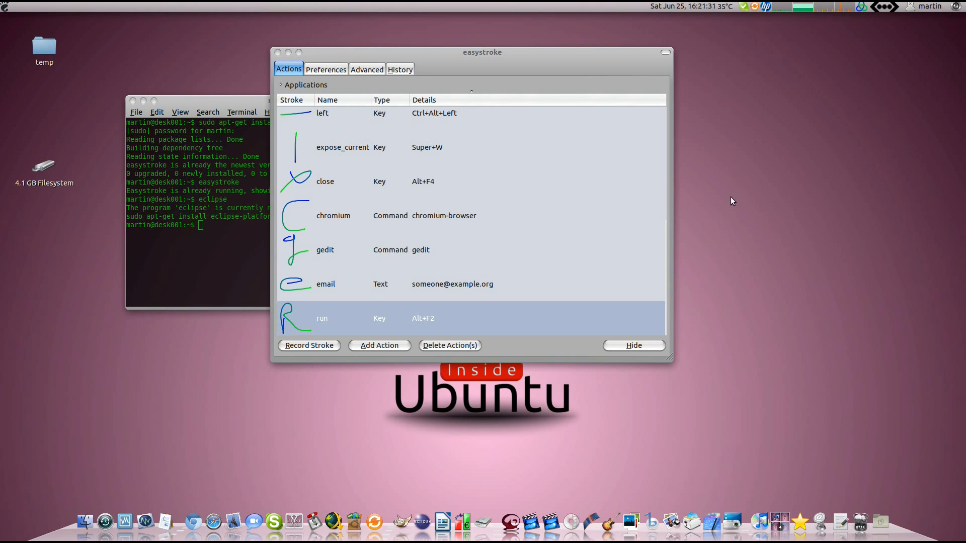
{"action": "mouse_move", "coordinate": [737, 127]}
{"action": "left_mouse_down"}
{"action": "mouse_move", "coordinate": [736, 207]}
{"action": "mouse_move", "coordinate": [750, 170]}
{"action": "mouse_move", "coordinate": [800, 246]}
{"action": "left_mouse_up"}
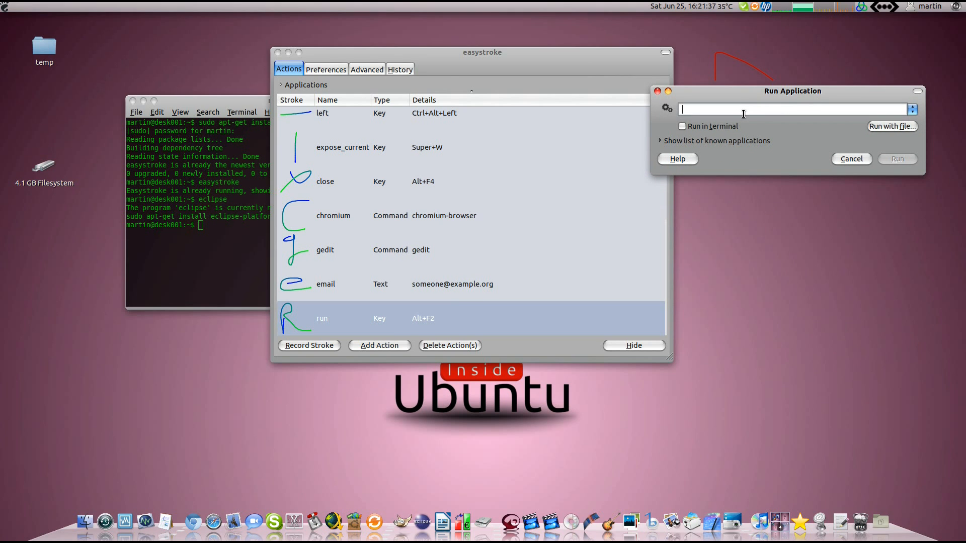
{"action": "left_click", "coordinate": [657, 91]}
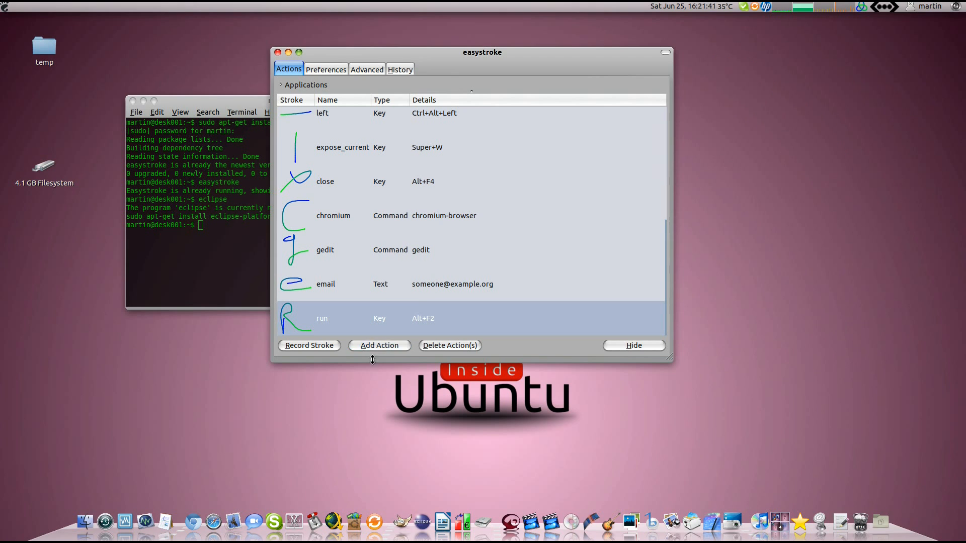
{"action": "left_click", "coordinate": [378, 319]}
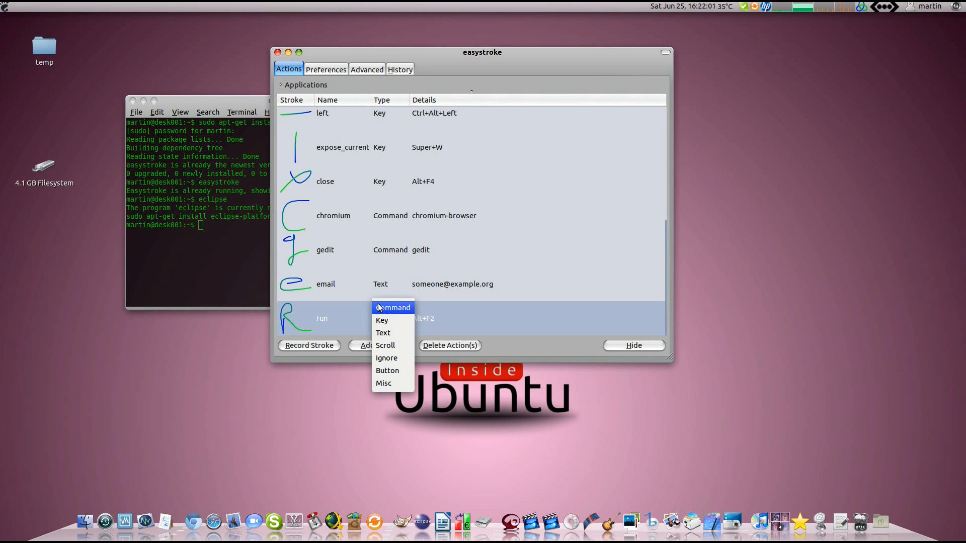
{"action": "left_click", "coordinate": [359, 311]}
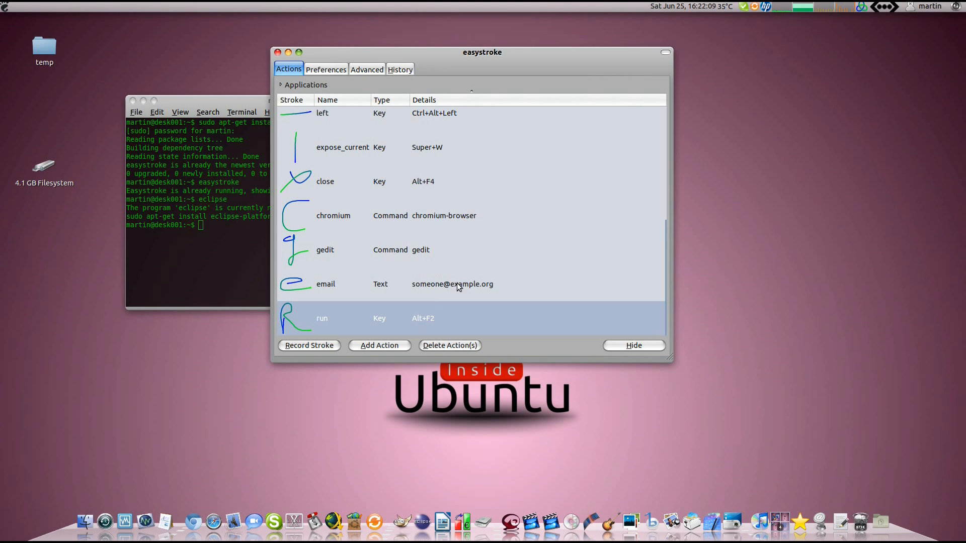
- Switch to the terminal and try to start eclipse by its command name
{"action": "left_click", "coordinate": [233, 263]}
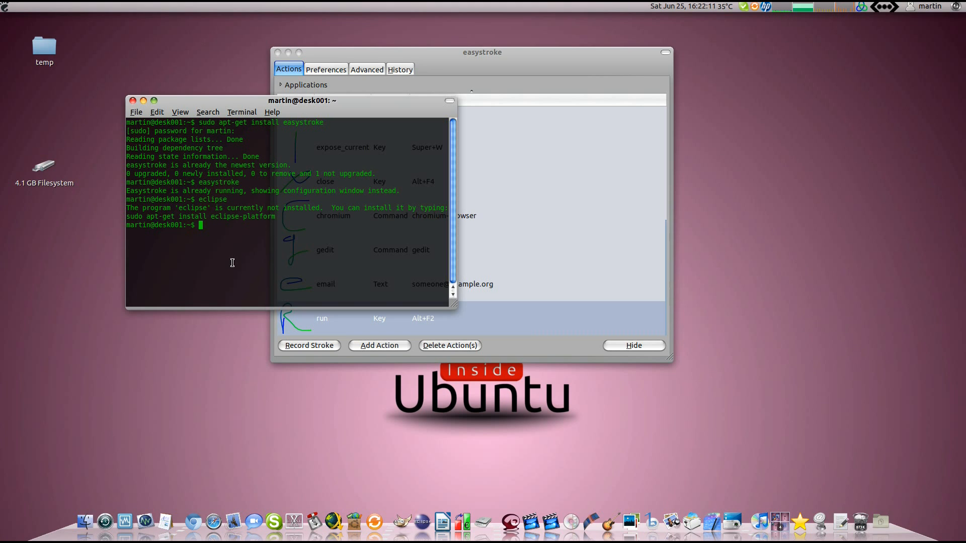
{"action": "type", "text": "eclipse"}
{"action": "key", "text": "Return"}
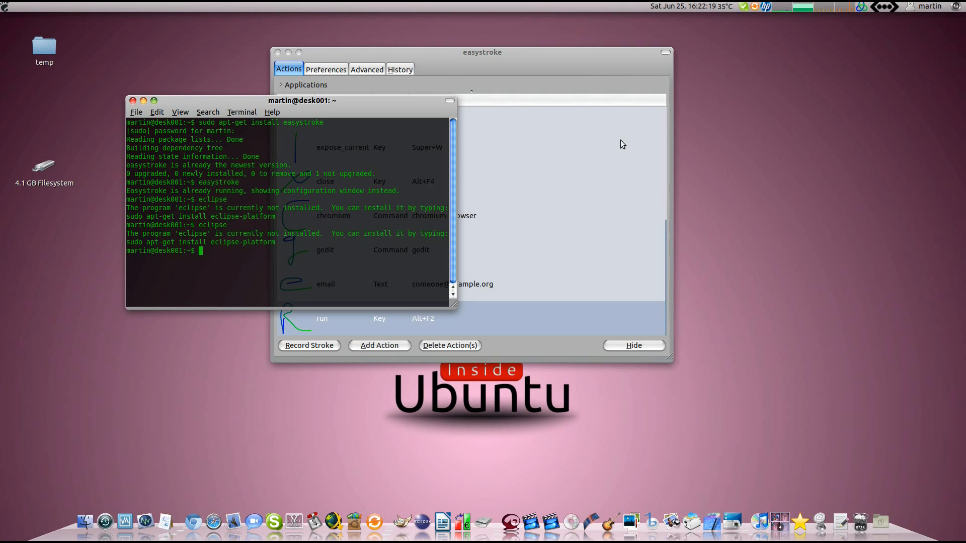
- Open the file manager with the file gesture and browse from the home folder to Downloads/eclipse/eclipse
{"action": "left_click_drag", "start_coordinate": [743, 107], "coordinate": [732, 149]}
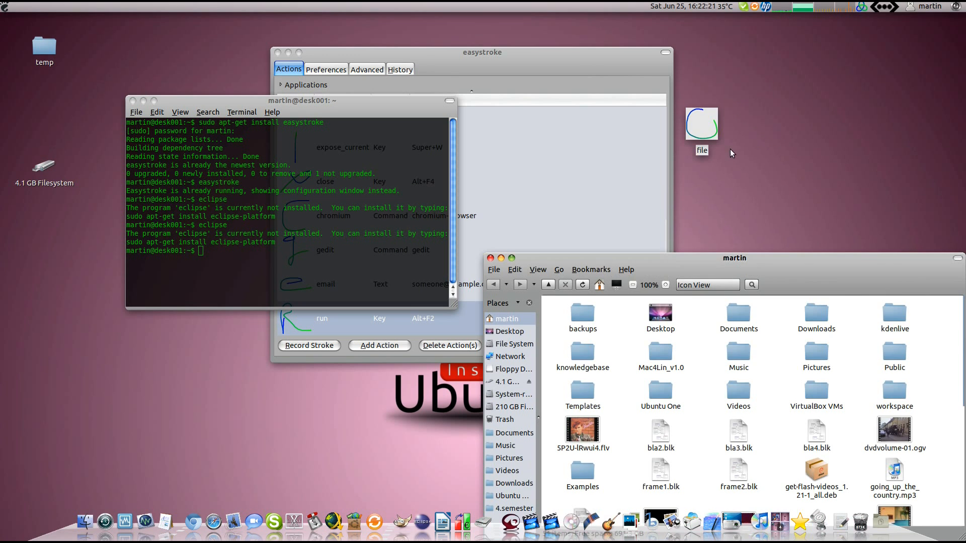
{"action": "left_click_drag", "start_coordinate": [748, 263], "coordinate": [584, 136]}
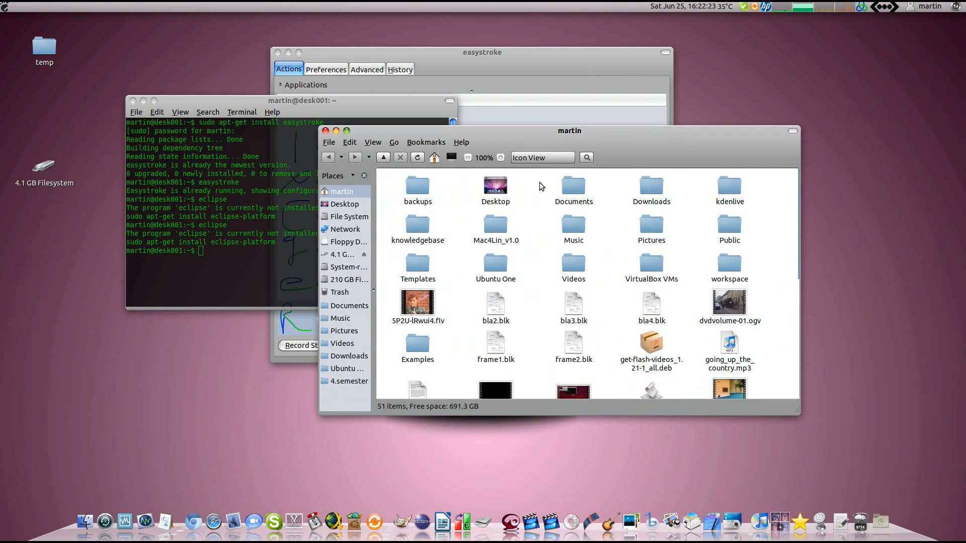
{"action": "double_click", "coordinate": [650, 190]}
{"action": "double_click", "coordinate": [411, 232]}
{"action": "double_click", "coordinate": [418, 199]}
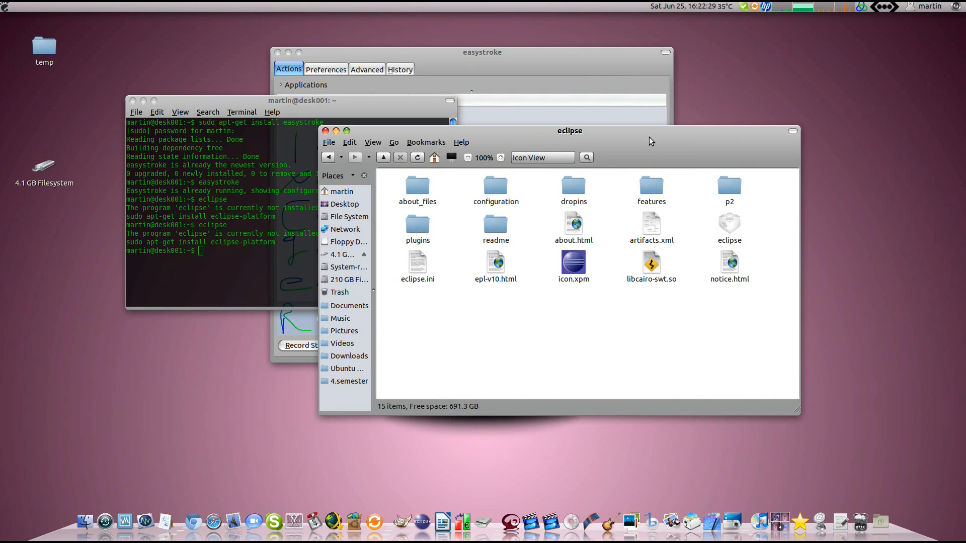
- Open the eclipse executable's properties, widen the dialog and select the full location path for copying
{"action": "left_click", "coordinate": [730, 223]}
{"action": "right_click", "coordinate": [731, 222]}
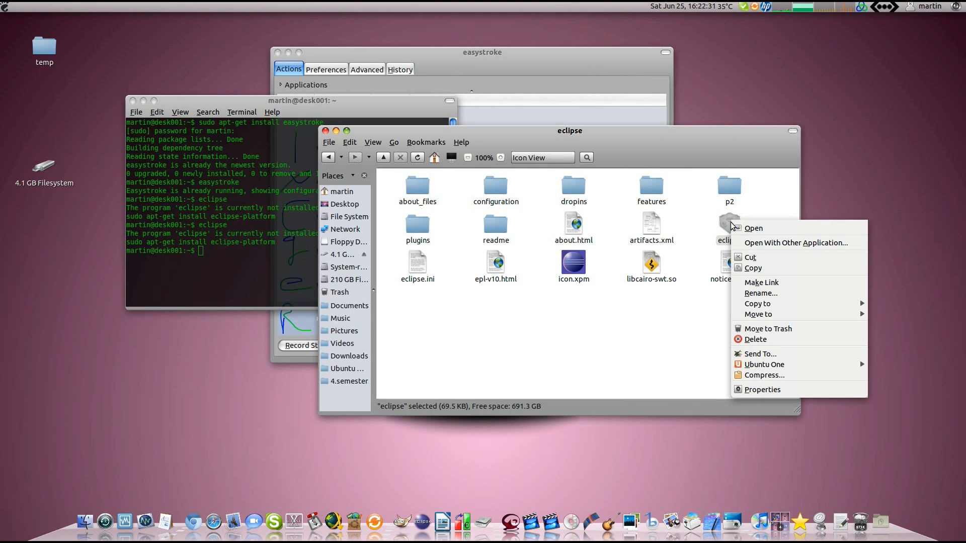
{"action": "left_click", "coordinate": [745, 391]}
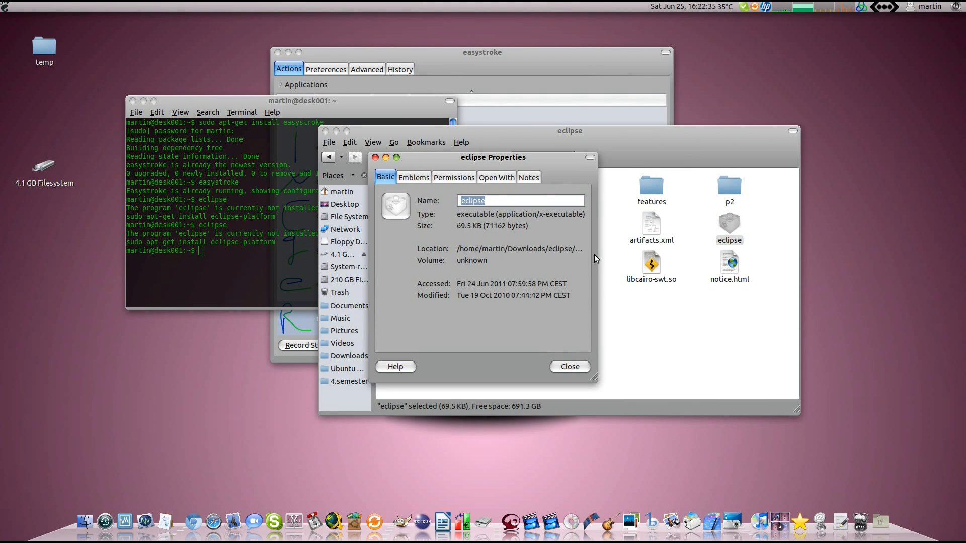
{"action": "left_click_drag", "start_coordinate": [594, 254], "coordinate": [684, 254]}
{"action": "left_click_drag", "start_coordinate": [517, 160], "coordinate": [427, 140]}
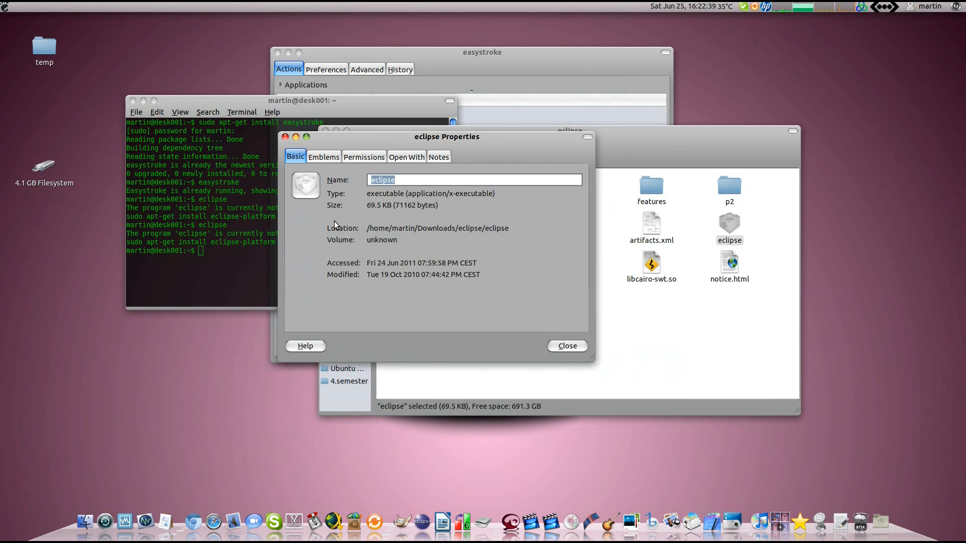
{"action": "left_click", "coordinate": [368, 227]}
{"action": "left_click_drag", "start_coordinate": [367, 227], "coordinate": [513, 229]}
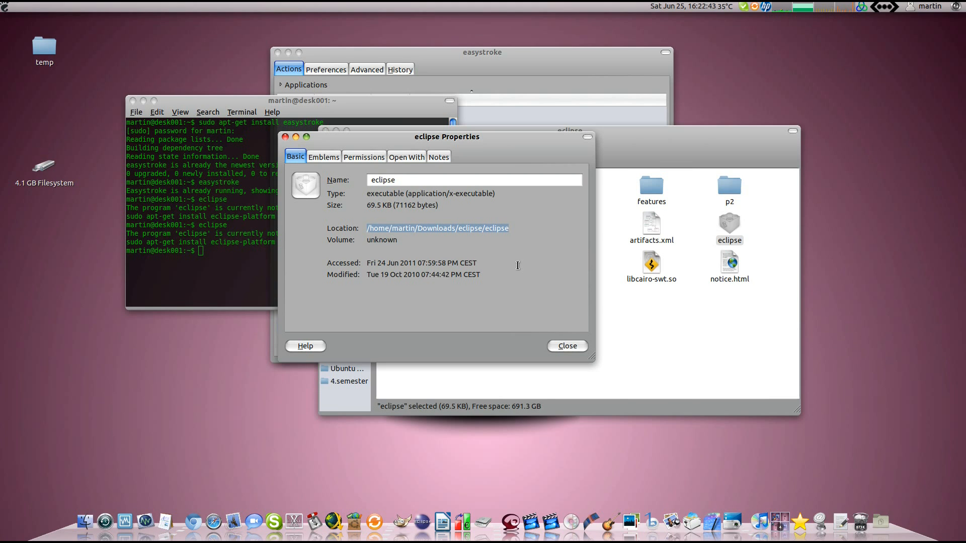
- Add an action named eclipse of type Command in easystroke that runs the copied location path followed by /eclipse
{"action": "left_click", "coordinate": [560, 67]}
{"action": "left_click", "coordinate": [397, 345]}
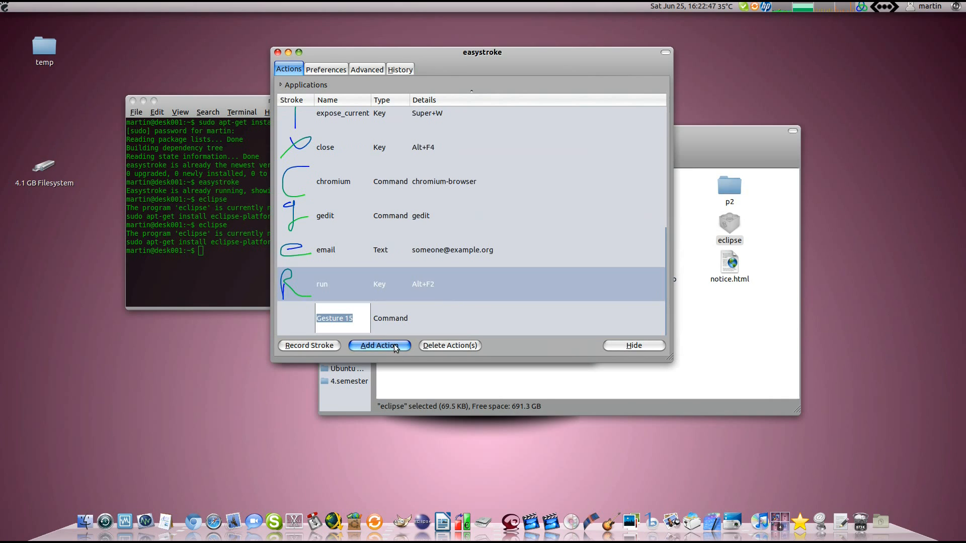
{"action": "type", "text": "eclip"}
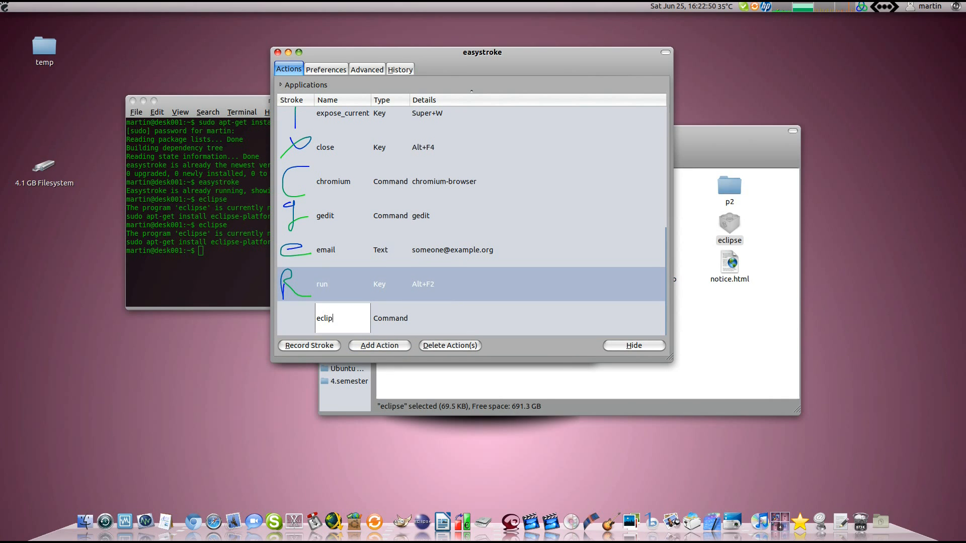
{"action": "type", "text": "se"}
{"action": "left_click", "coordinate": [366, 312]}
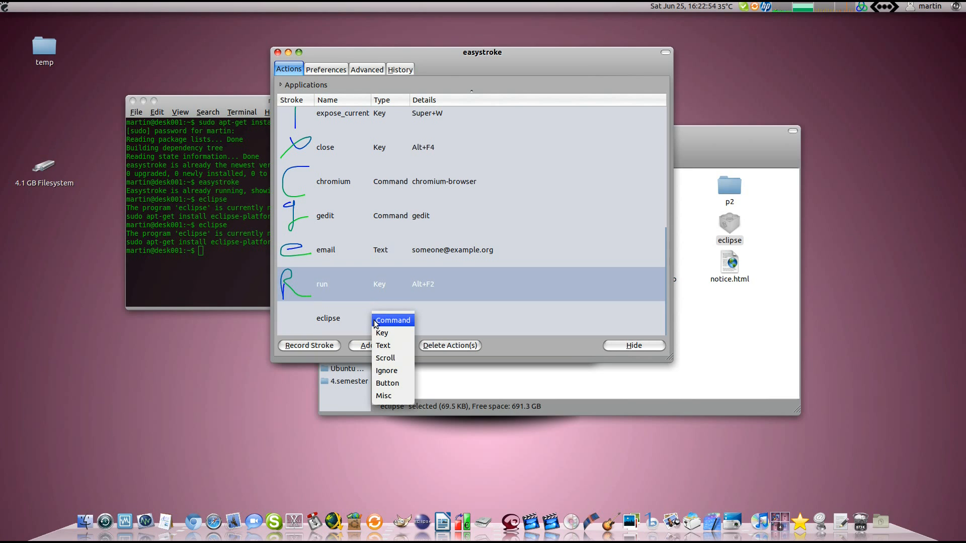
{"action": "left_click", "coordinate": [377, 321]}
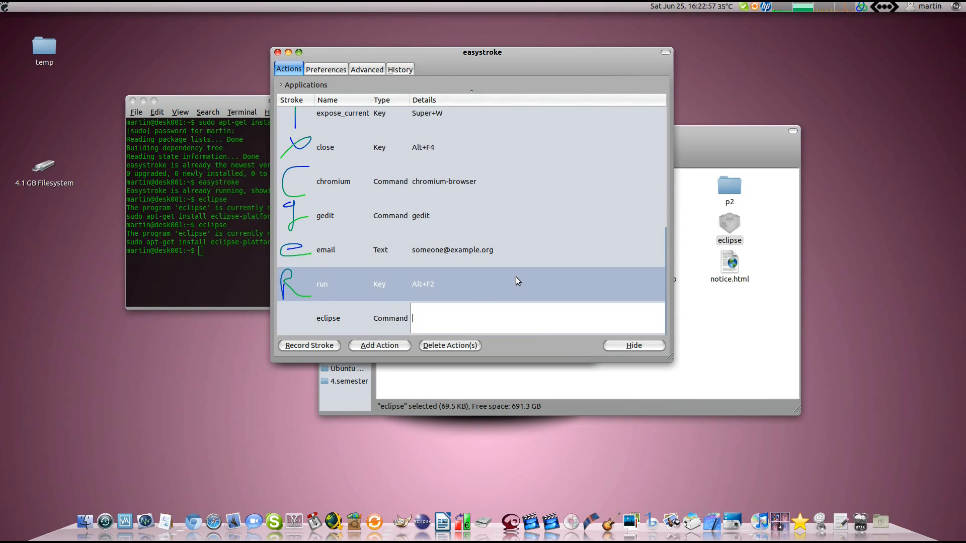
{"action": "key", "text": "ctrl+v"}
{"action": "type", "text": "/ec"}
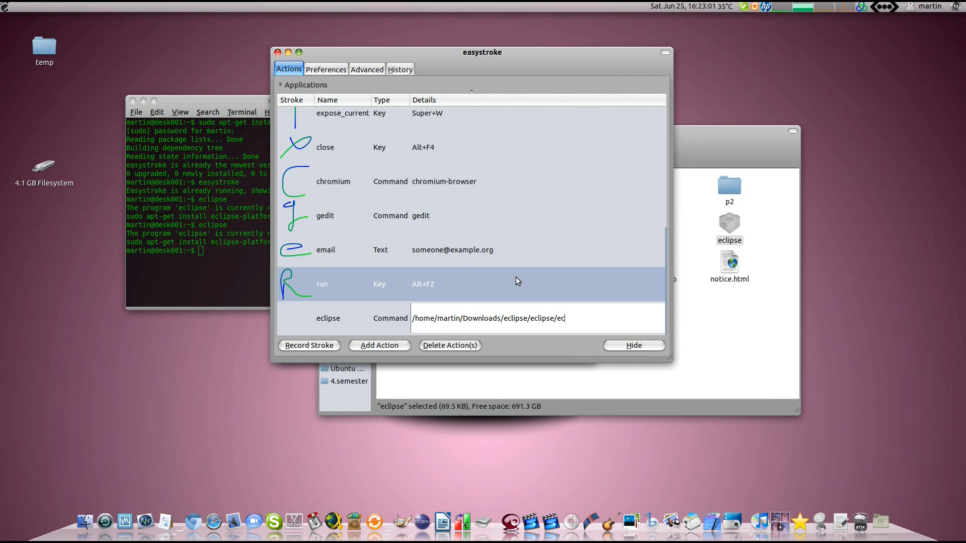
{"action": "type", "text": "lipse"}
{"action": "key", "text": "Return"}
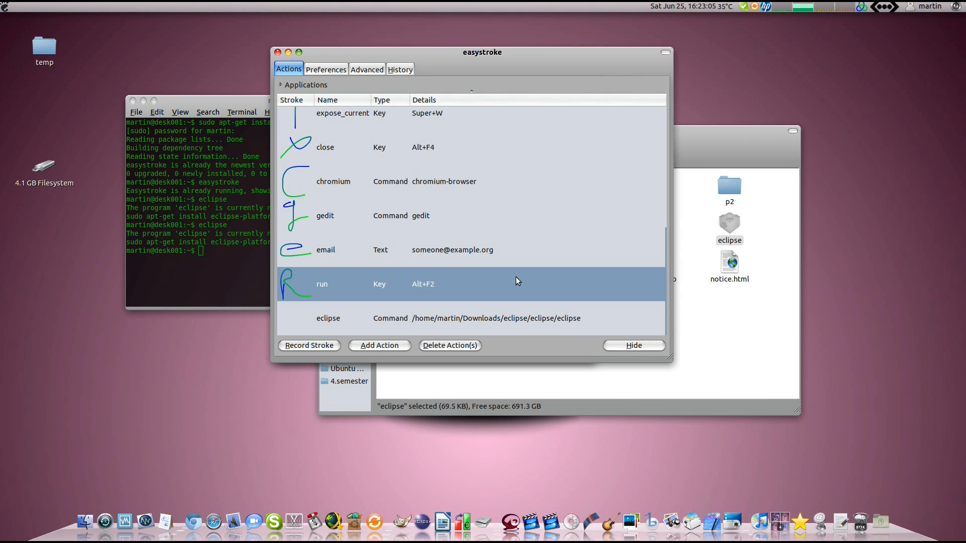
- Record an E-shaped stroke for the eclipse action and test it by launching Eclipse with the gesture, cancelling the workspace selection
{"action": "left_click", "coordinate": [309, 345]}
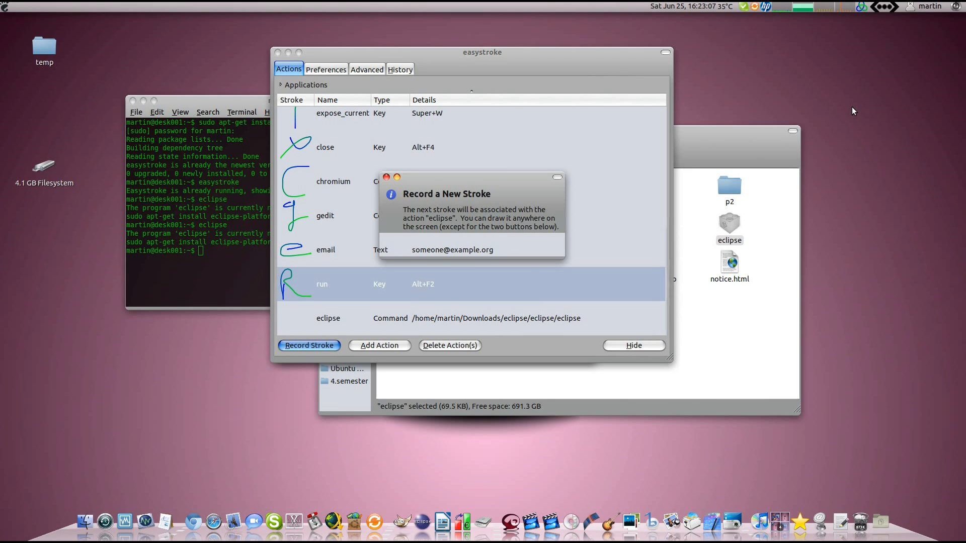
{"action": "left_click_drag", "start_coordinate": [802, 126], "coordinate": [781, 191]}
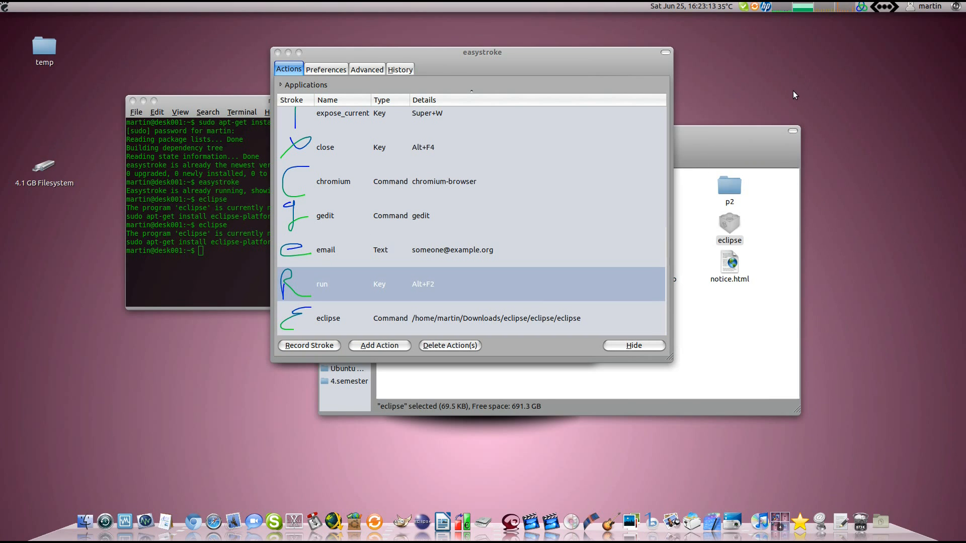
{"action": "mouse_move", "coordinate": [808, 71]}
{"action": "left_mouse_down"}
{"action": "mouse_move", "coordinate": [769, 151]}
{"action": "mouse_move", "coordinate": [772, 179]}
{"action": "left_mouse_up"}
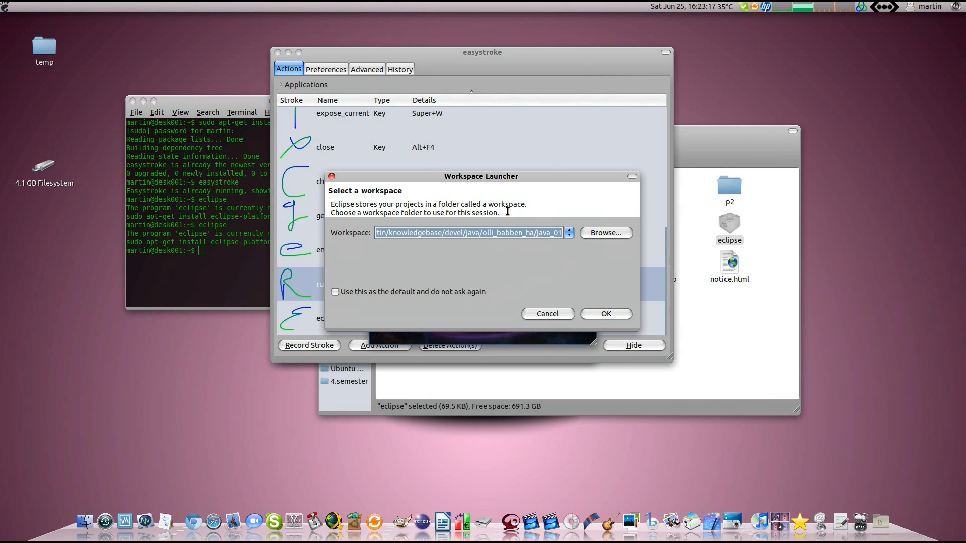
{"action": "left_click", "coordinate": [547, 313]}
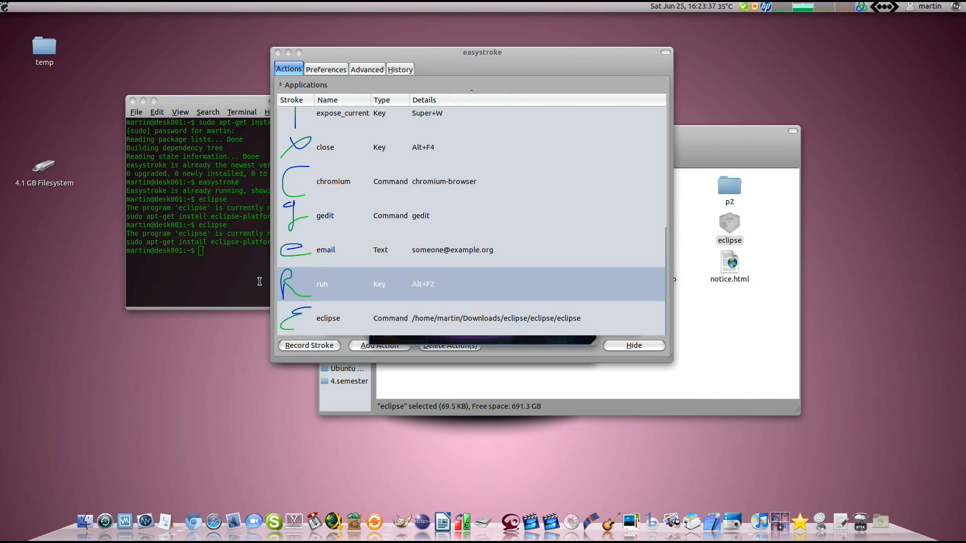
- Look through the action list and the gesture behavior and appearance preferences, returning to the actions
{"action": "scroll", "coordinate": [390, 222], "scroll_direction": "up", "scroll_amount": 4}
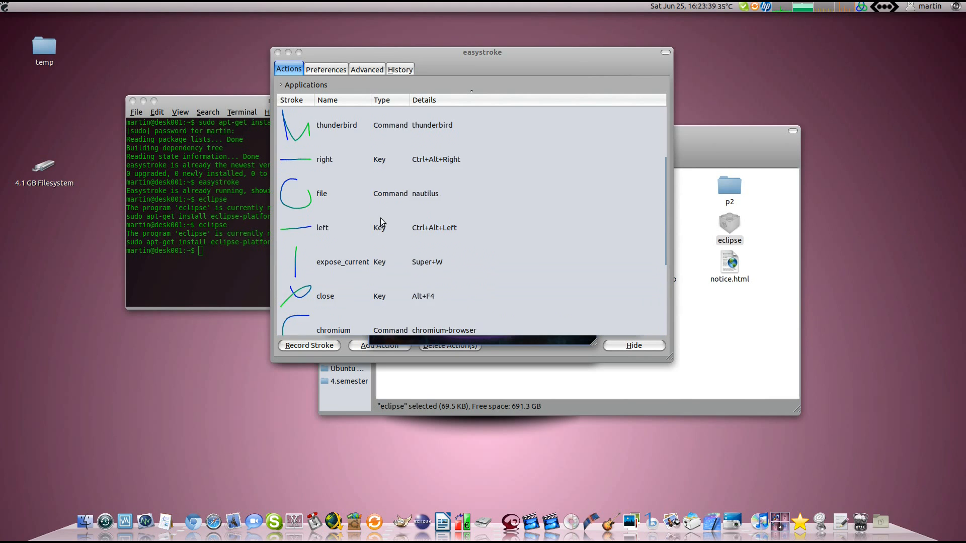
{"action": "scroll", "coordinate": [347, 226], "scroll_direction": "up", "scroll_amount": 1}
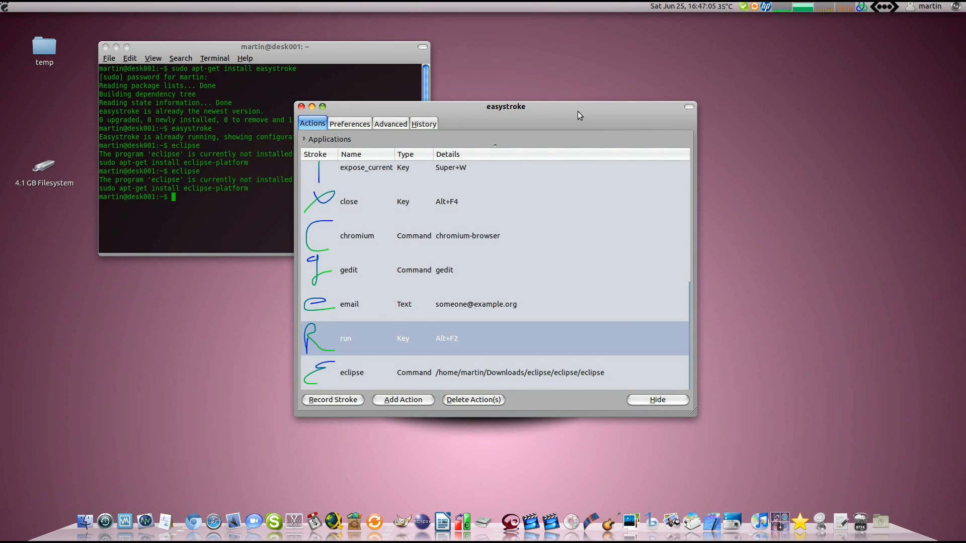
{"action": "left_click", "coordinate": [352, 126]}
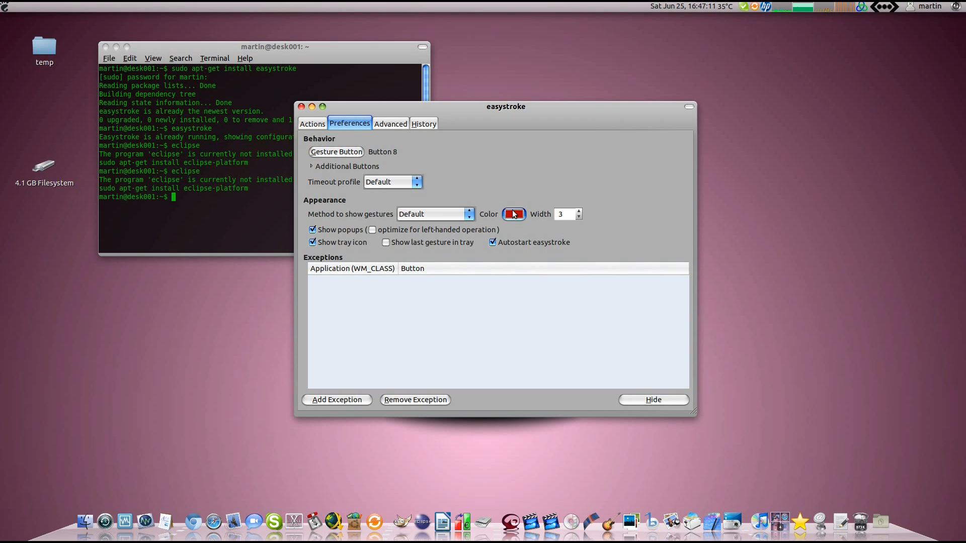
{"action": "scroll", "coordinate": [397, 126], "scroll_direction": "down", "scroll_amount": 2}
{"action": "scroll", "coordinate": [394, 126], "scroll_direction": "up", "scroll_amount": 2}
{"action": "left_click", "coordinate": [315, 126]}
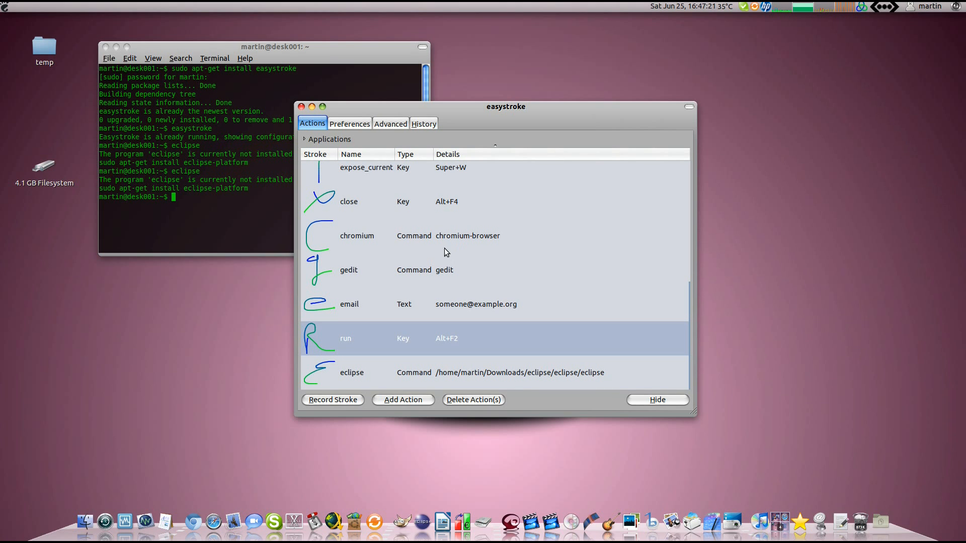
- Move the easystroke window aside and close it, and move the terminal window across the desktop
{"action": "left_click_drag", "start_coordinate": [424, 107], "coordinate": [643, 79]}
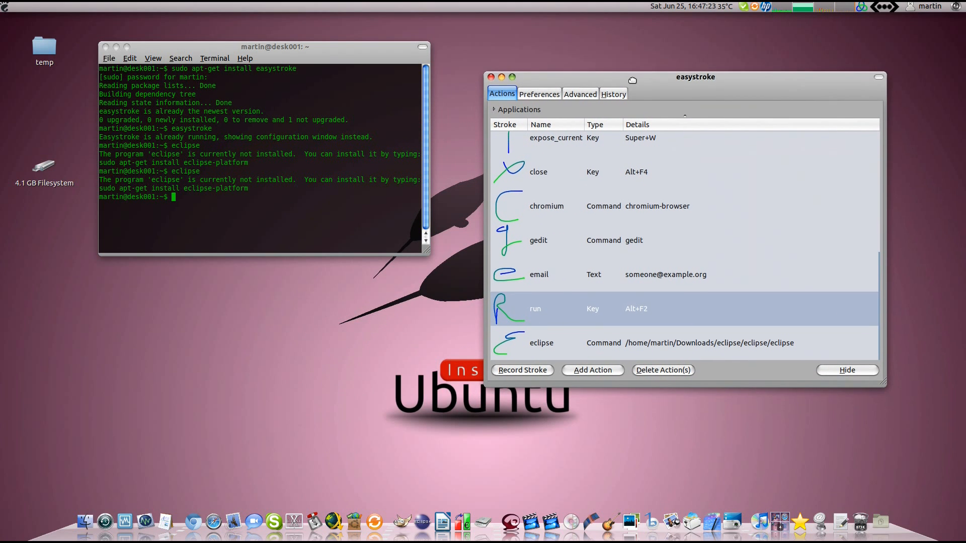
{"action": "left_click", "coordinate": [491, 76]}
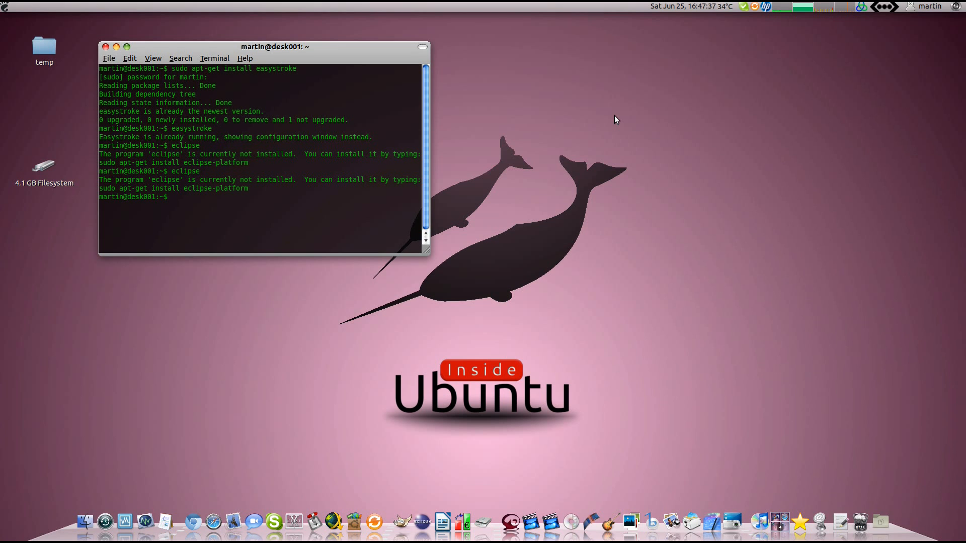
{"action": "left_click_drag", "start_coordinate": [263, 46], "coordinate": [733, 42]}
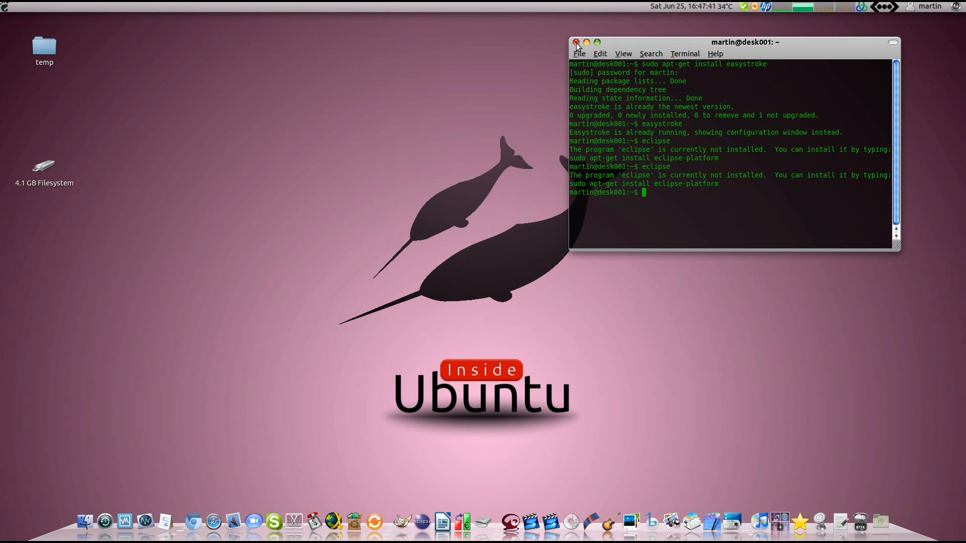